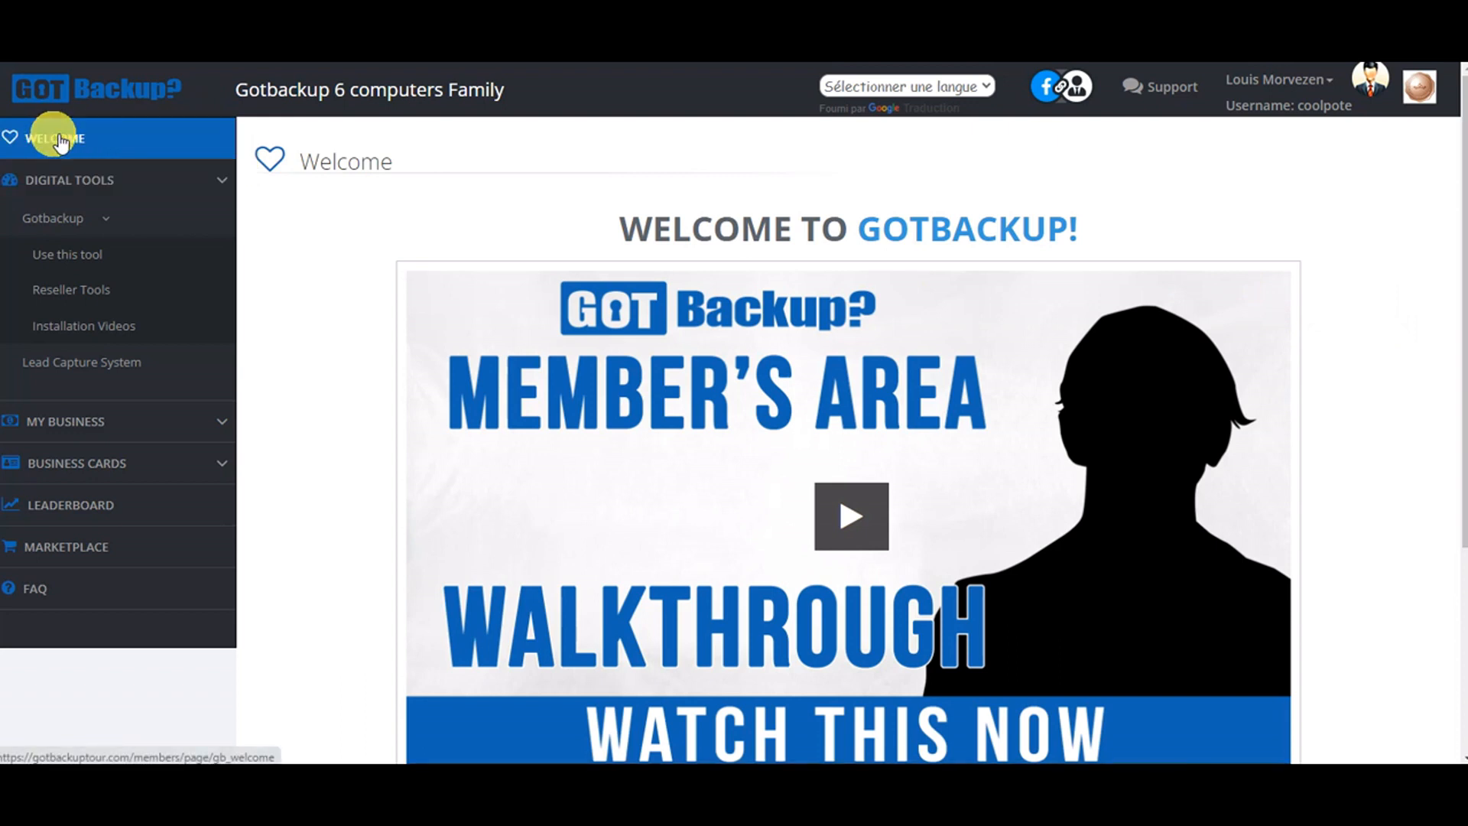
# Open the promotional tools page from the Welcome page
pyautogui.click(128, 137)
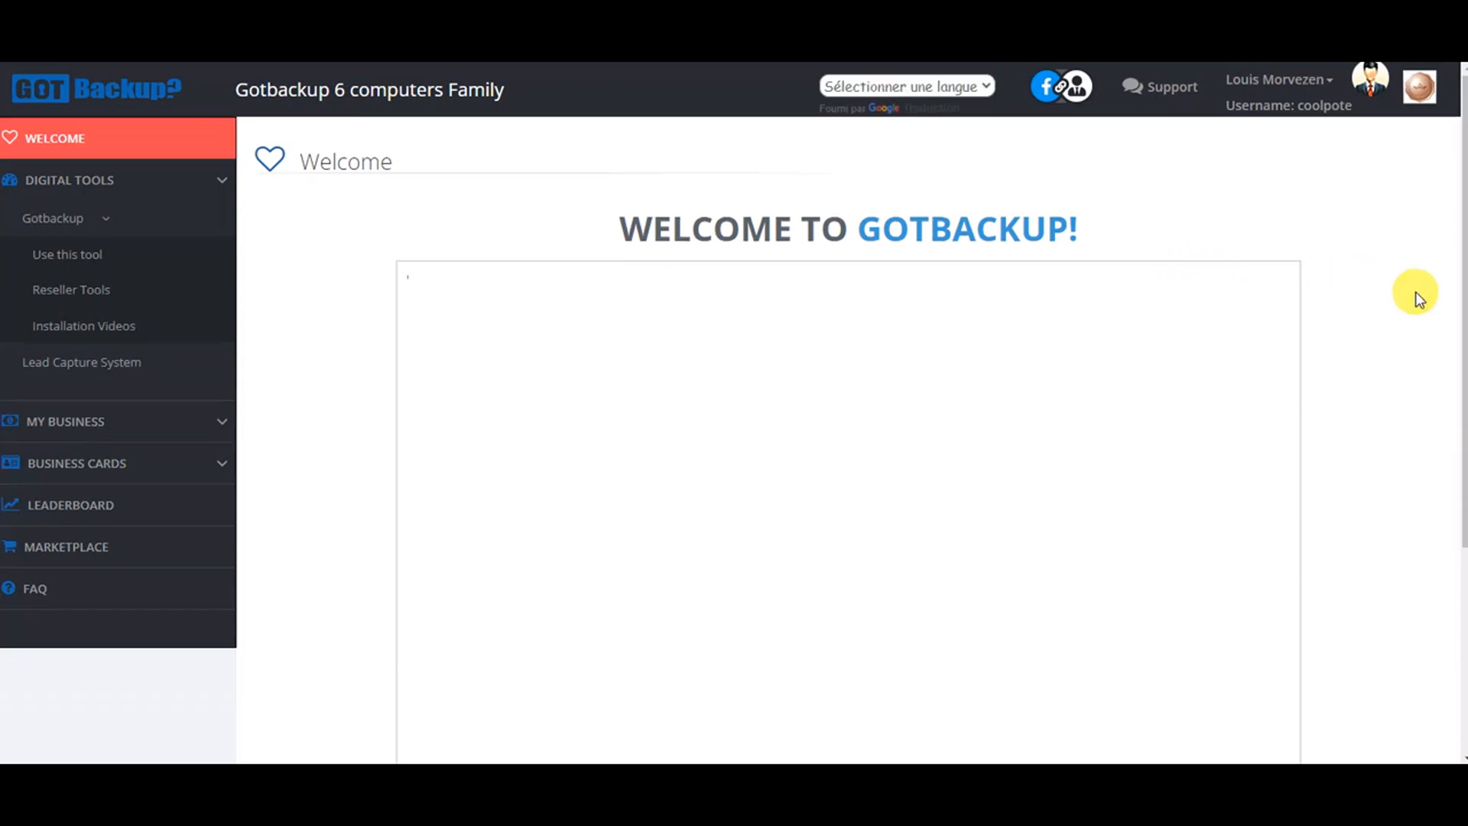
pyautogui.scroll(-4, 1393, 304)
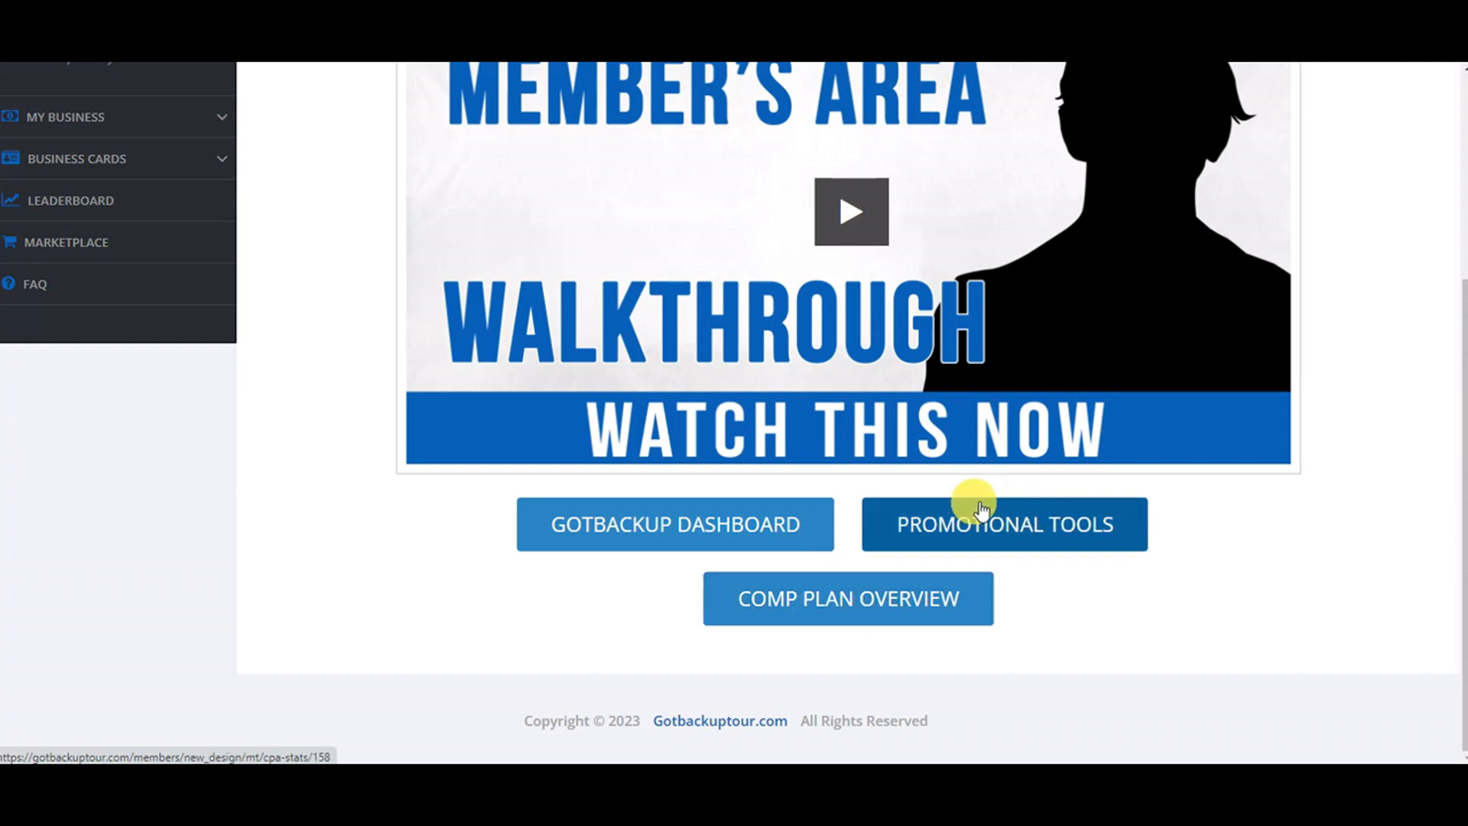
pyautogui.click(1012, 526)
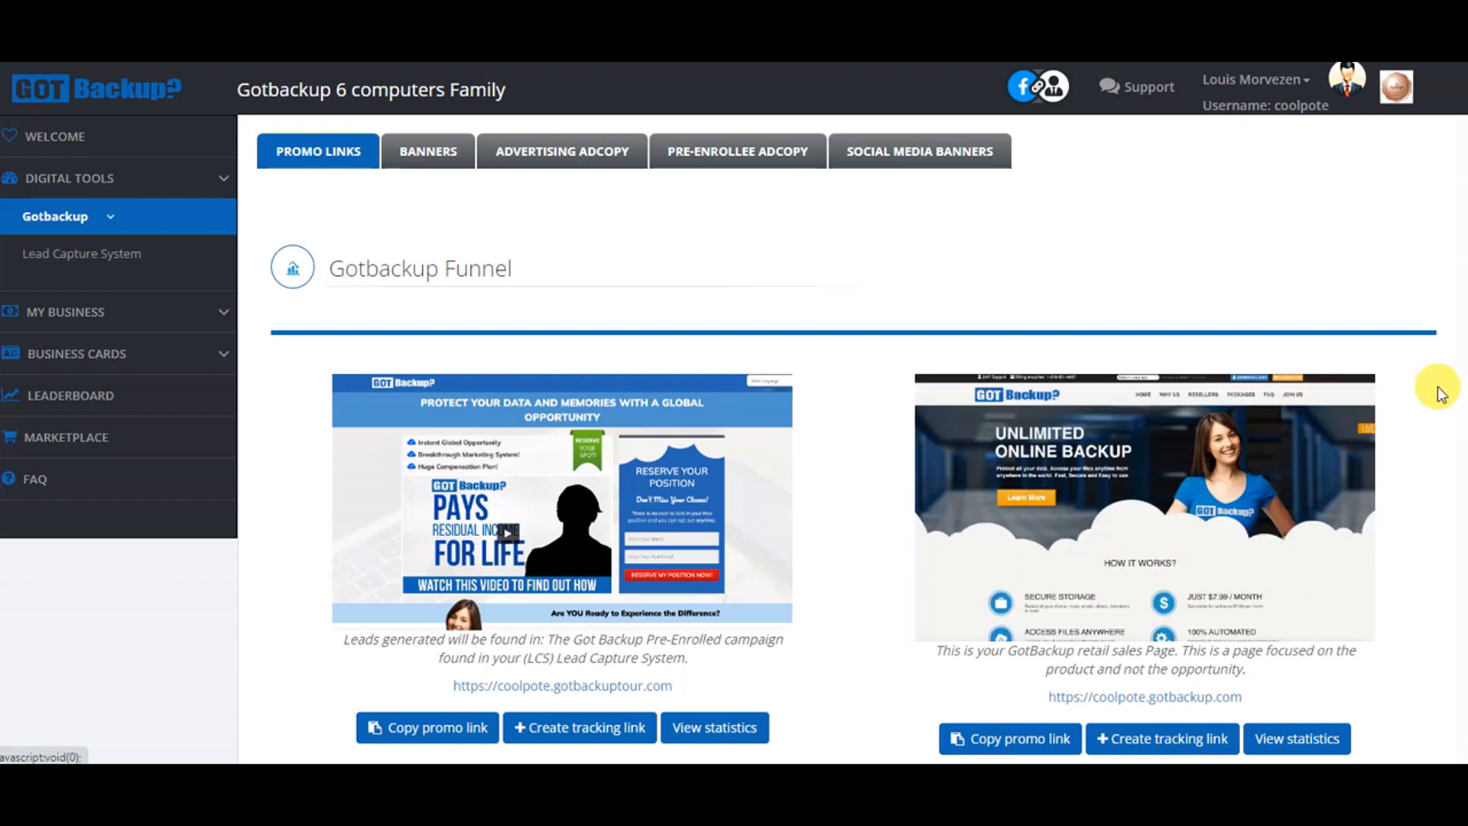
# Open the Gotbackup dashboard and review the plan's available volume, additional users, and the main account's used and free storage
pyautogui.scroll(-3, 1434, 394)
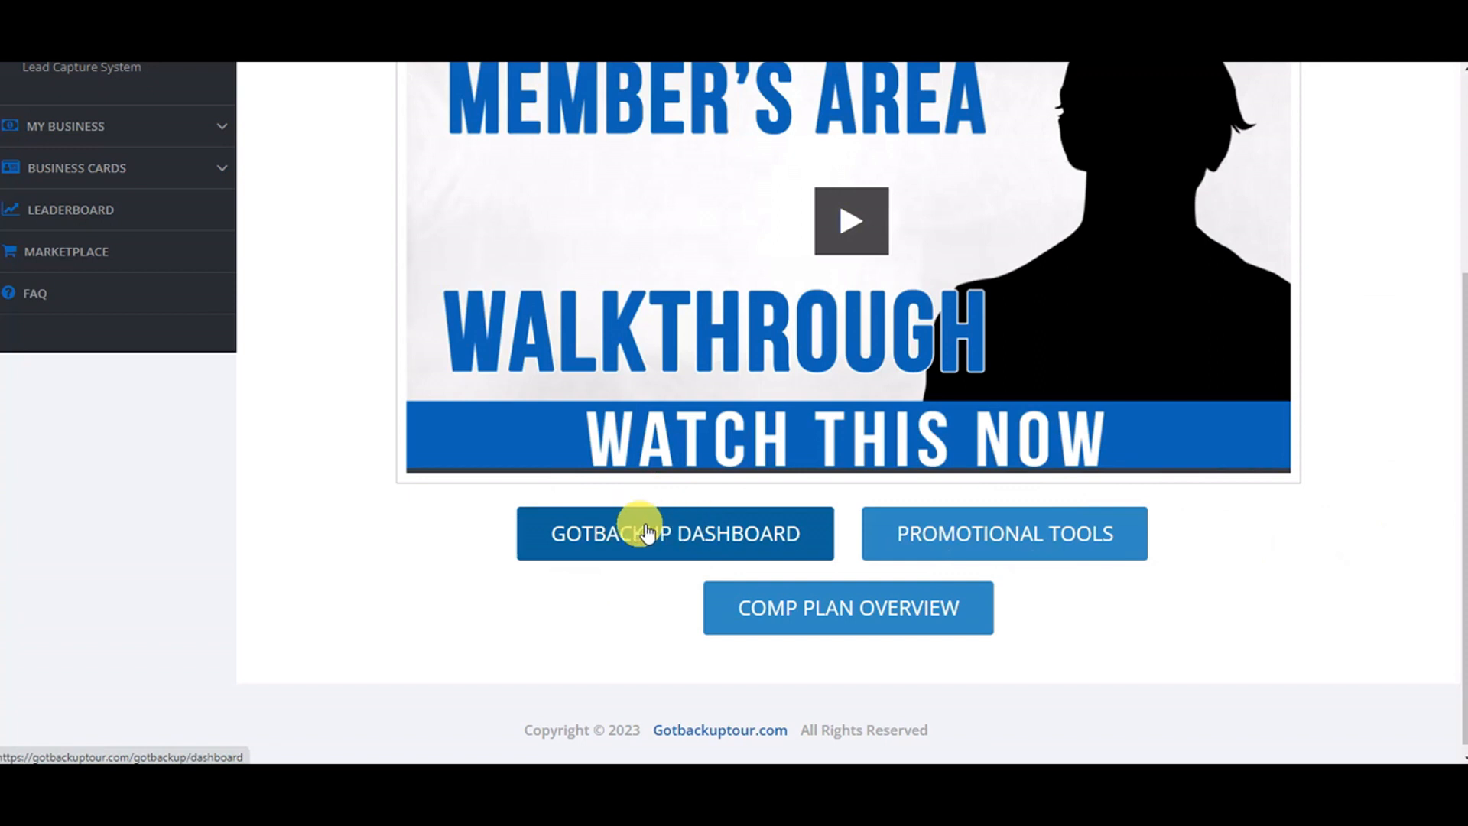
pyautogui.click(689, 534)
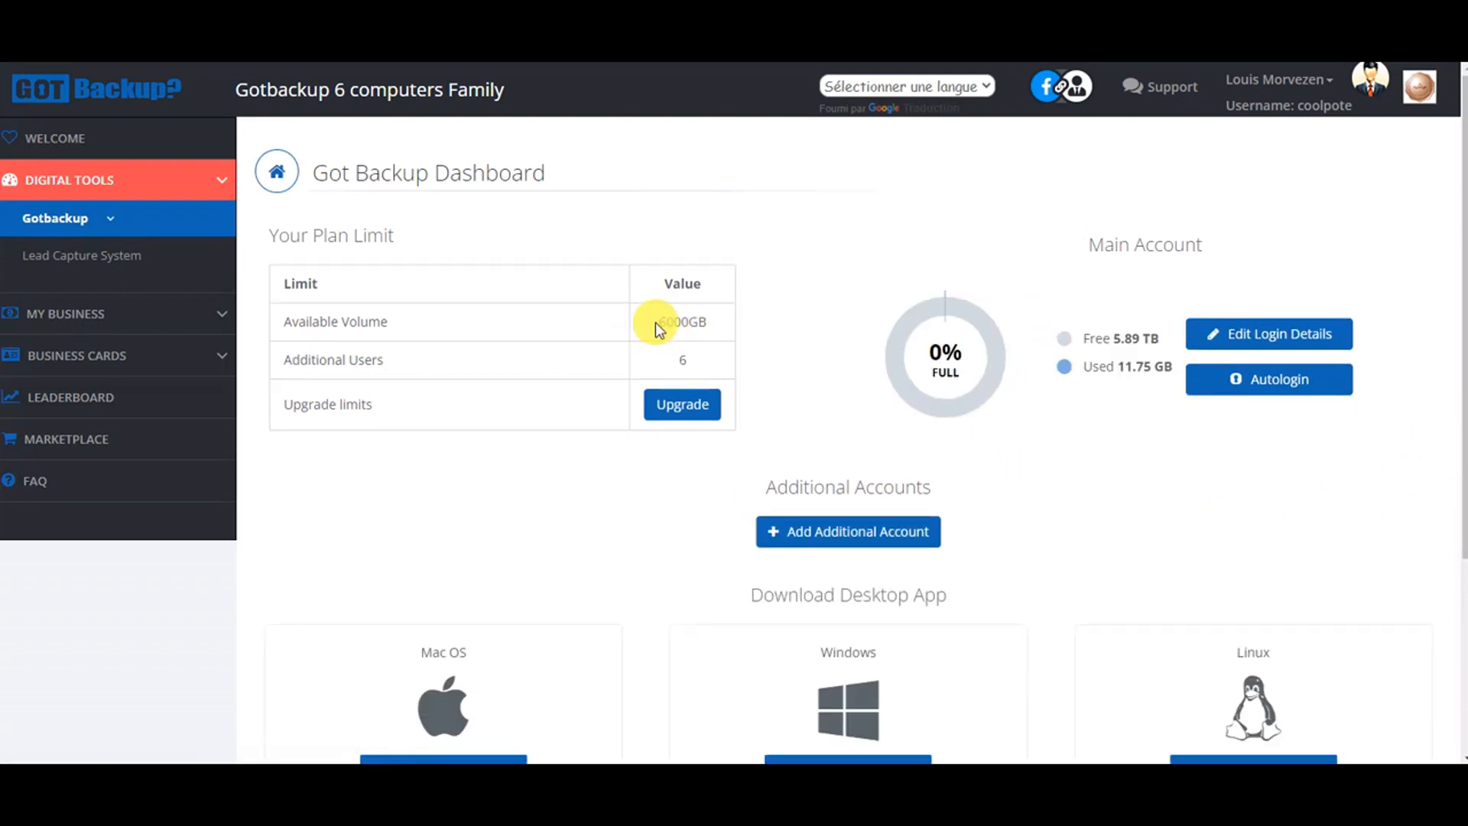
pyautogui.moveTo(672, 334); pyautogui.dragTo(717, 334)
pyautogui.moveTo(679, 364); pyautogui.dragTo(705, 357)
pyautogui.moveTo(1099, 367); pyautogui.dragTo(1171, 371)
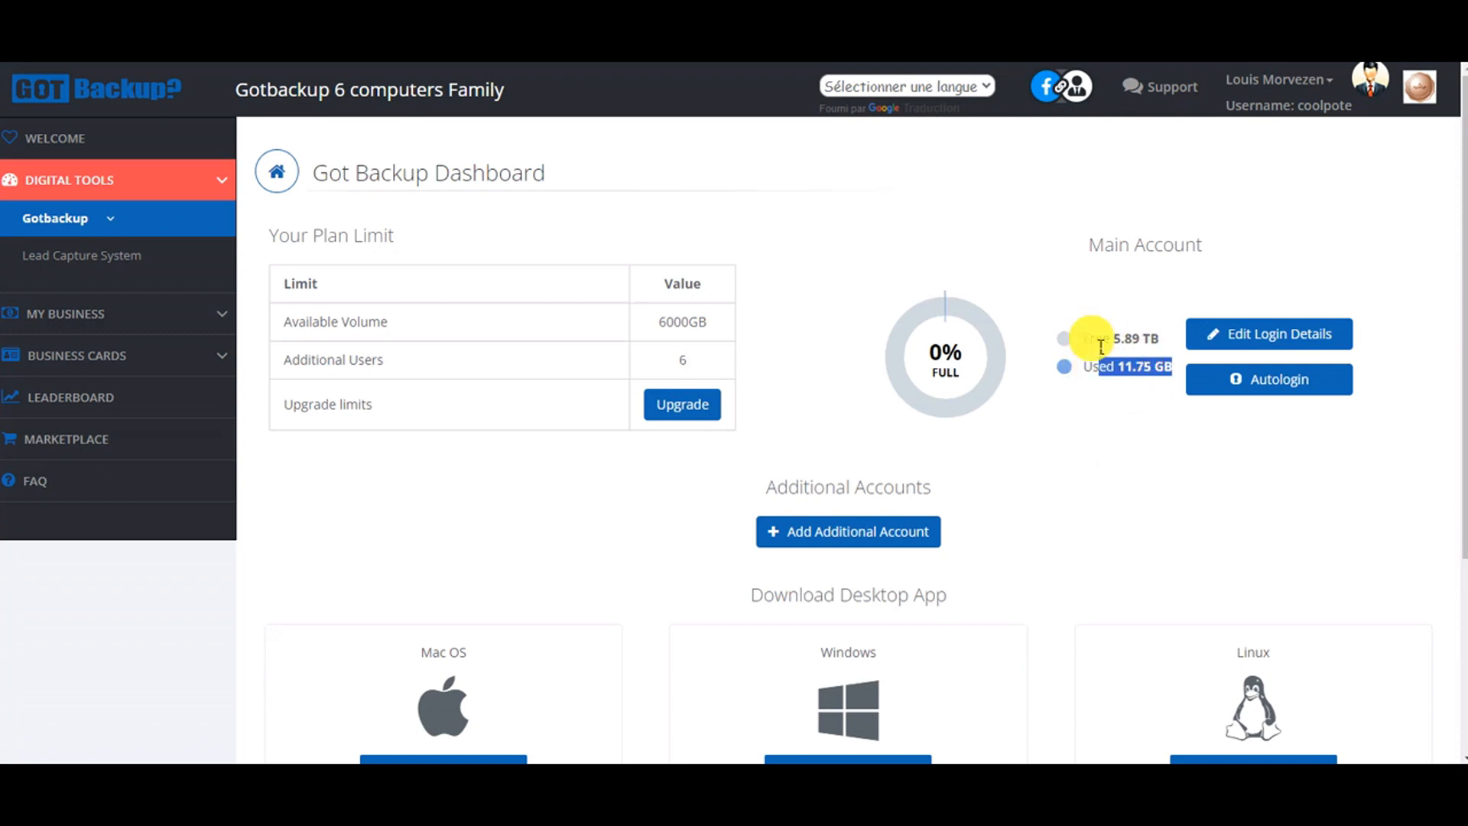
pyautogui.moveTo(1089, 338); pyautogui.dragTo(1161, 345)
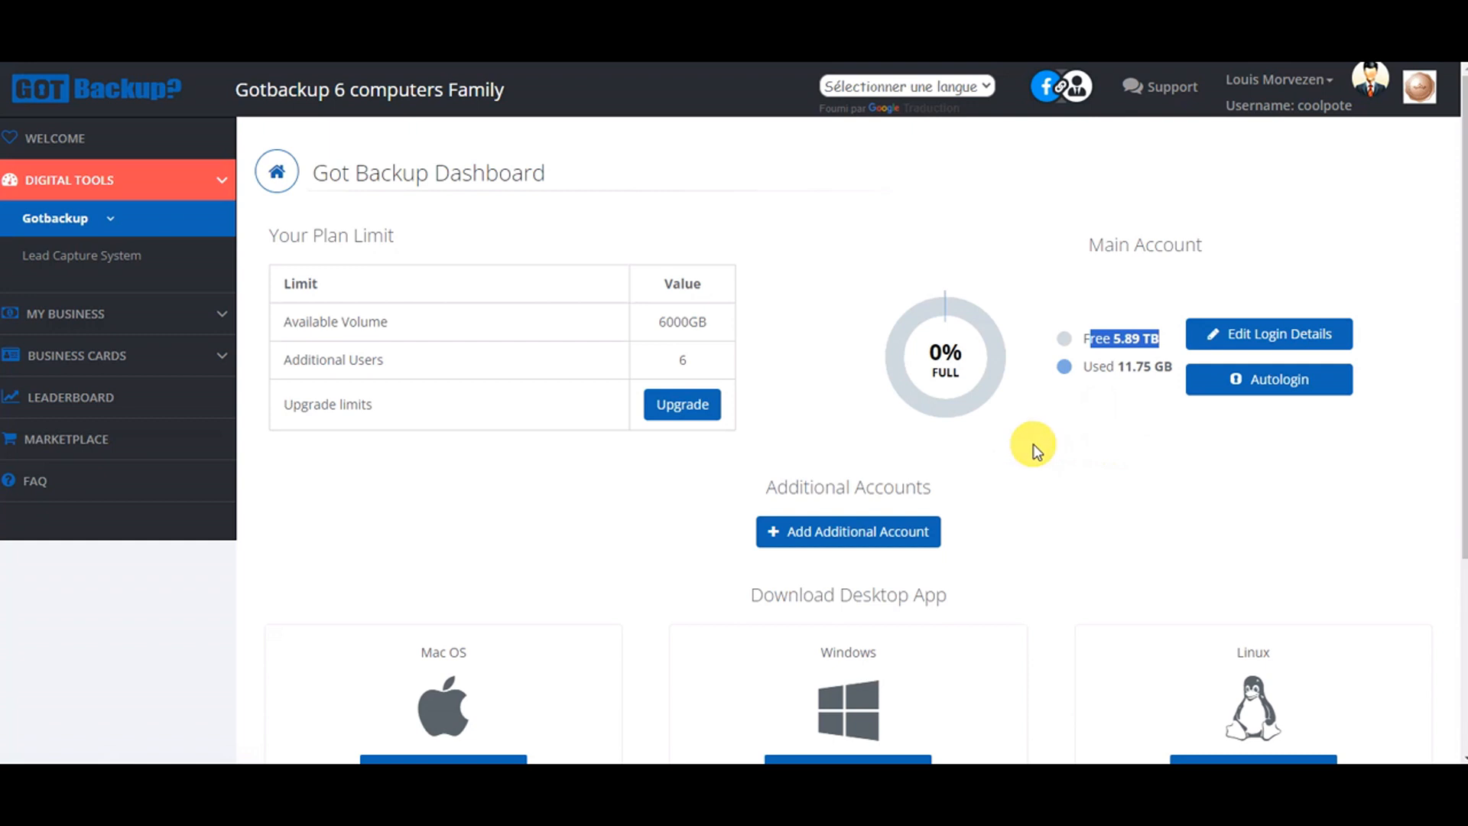
# Review the form for adding an additional account and close it without adding a user
pyautogui.scroll(-1, 1034, 444)
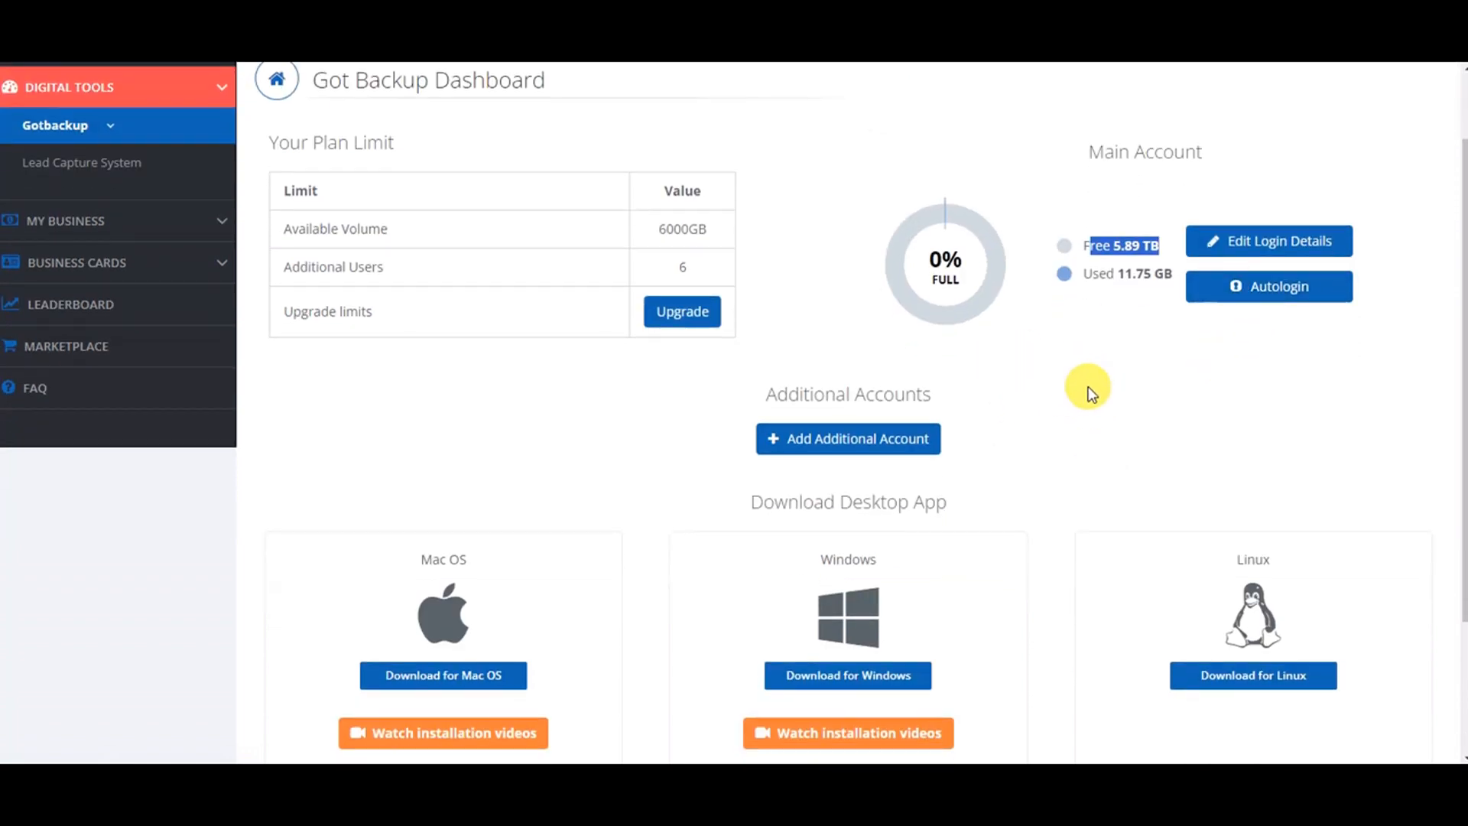
pyautogui.scroll(-2, 1077, 392)
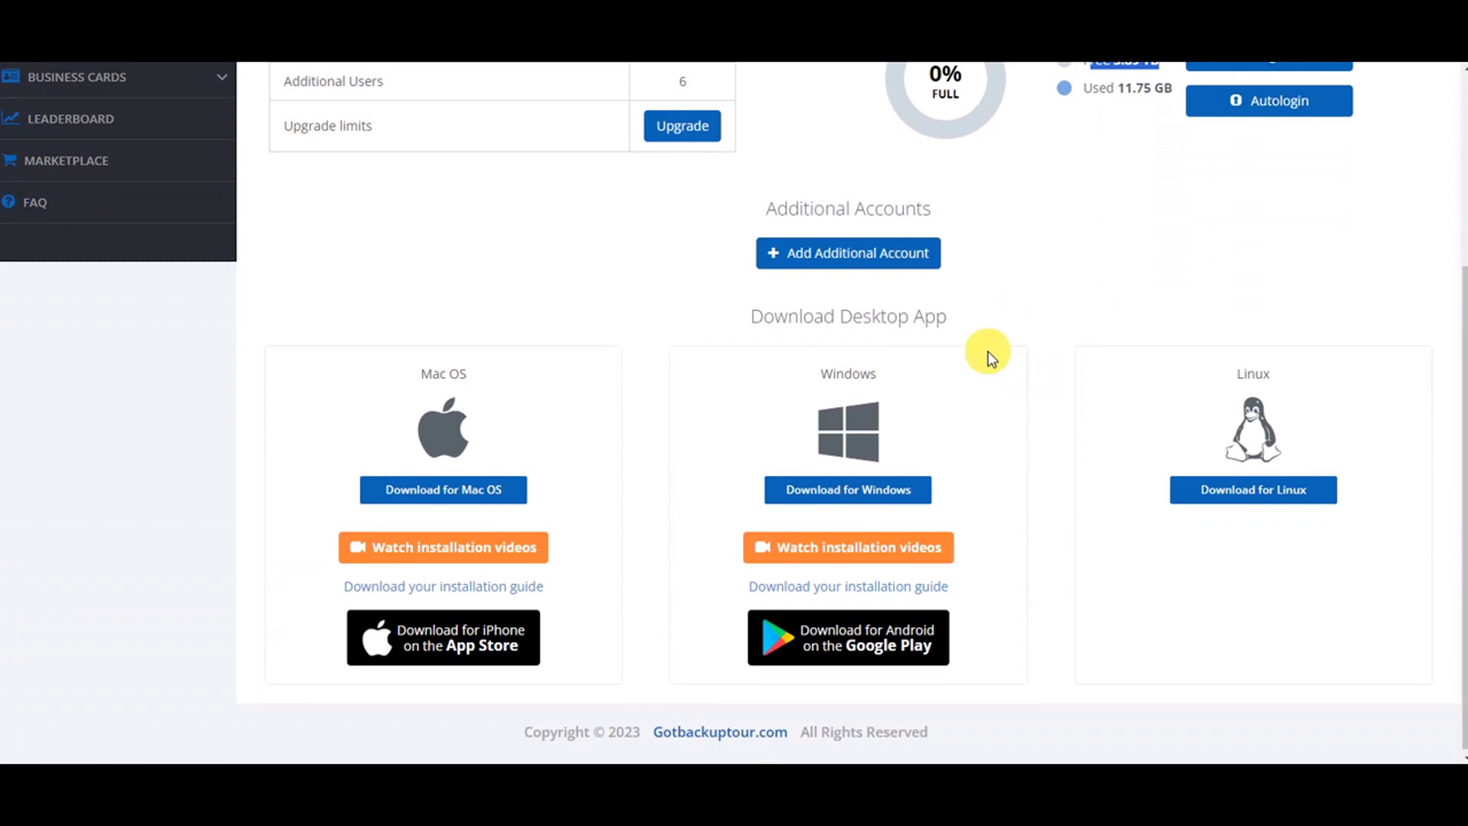
pyautogui.click(841, 260)
pyautogui.click(598, 208)
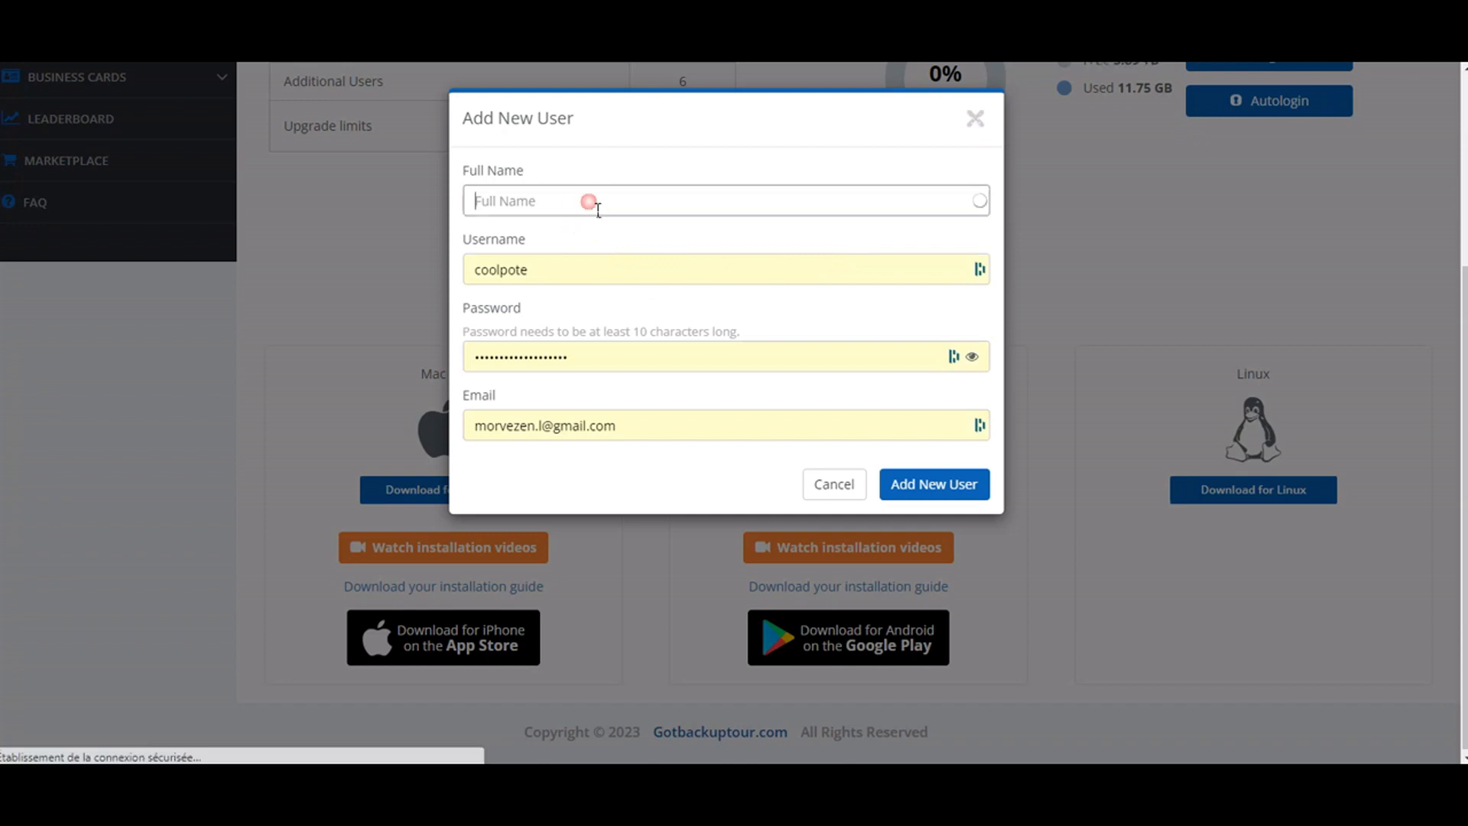
pyautogui.click(1008, 277)
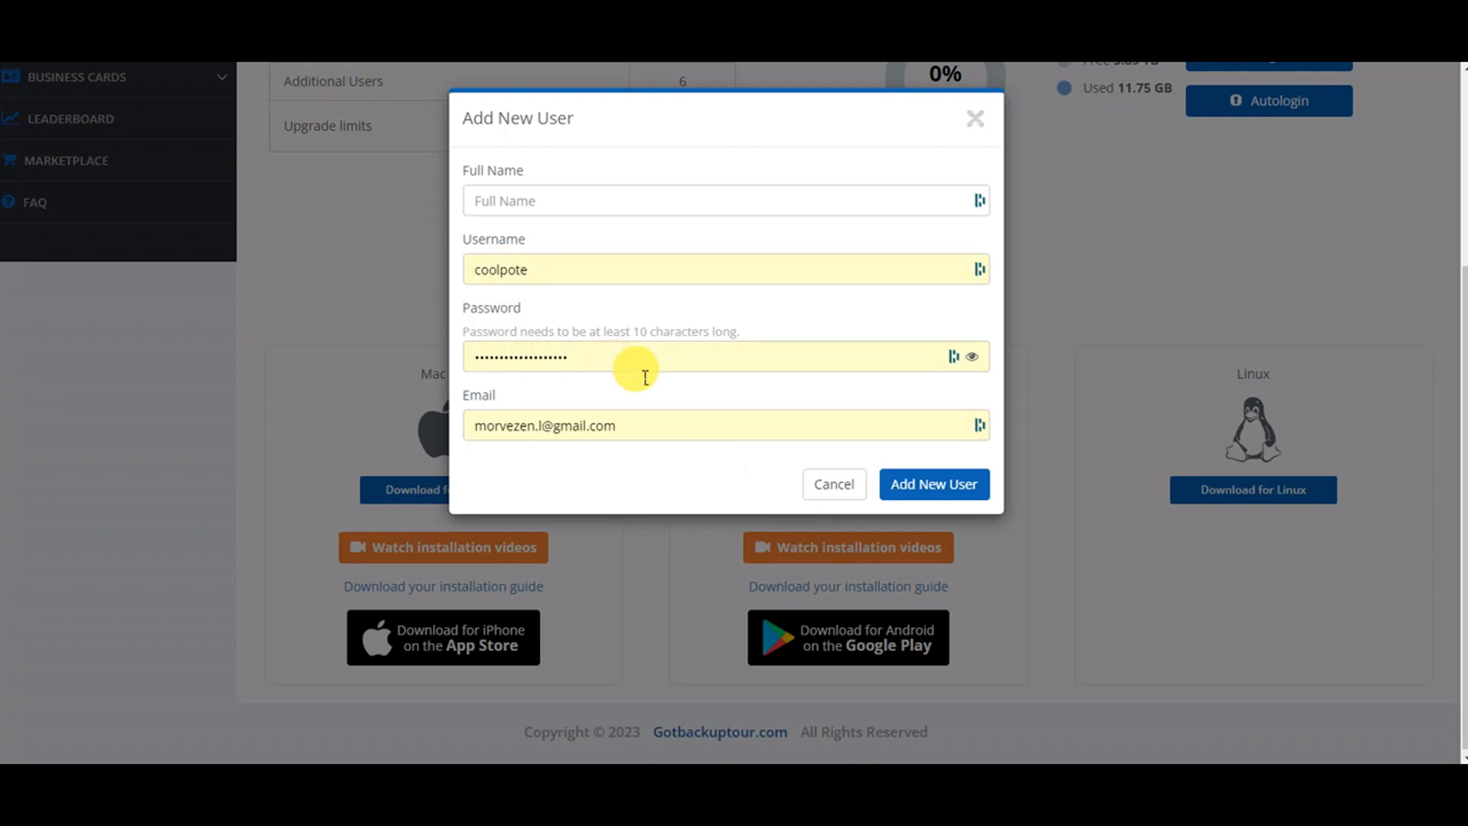
pyautogui.click(975, 119)
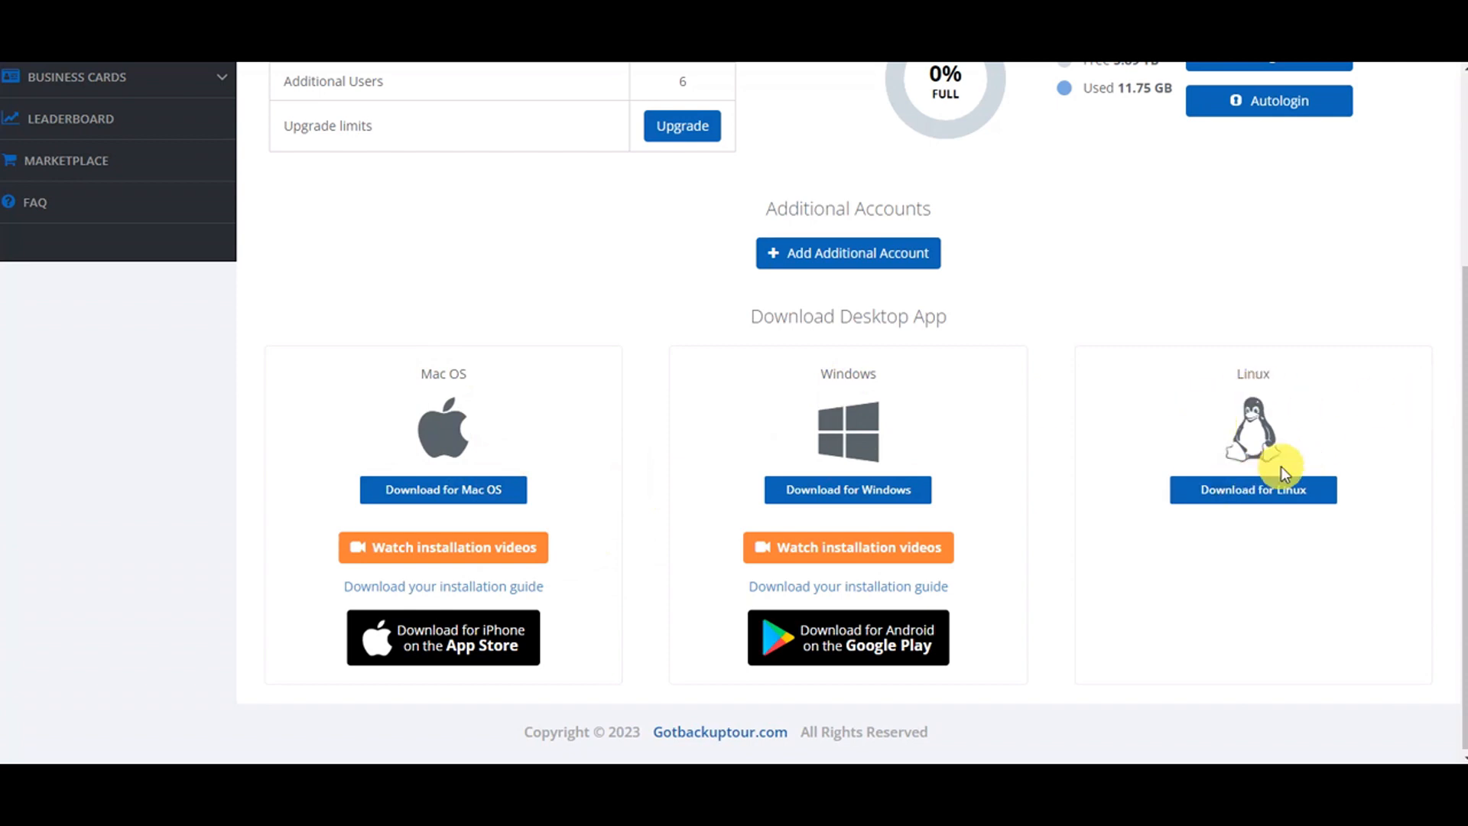
# Start downloading the Windows desktop app as gotbackup.win.zip and leave the save dialog without saving
pyautogui.click(1273, 488)
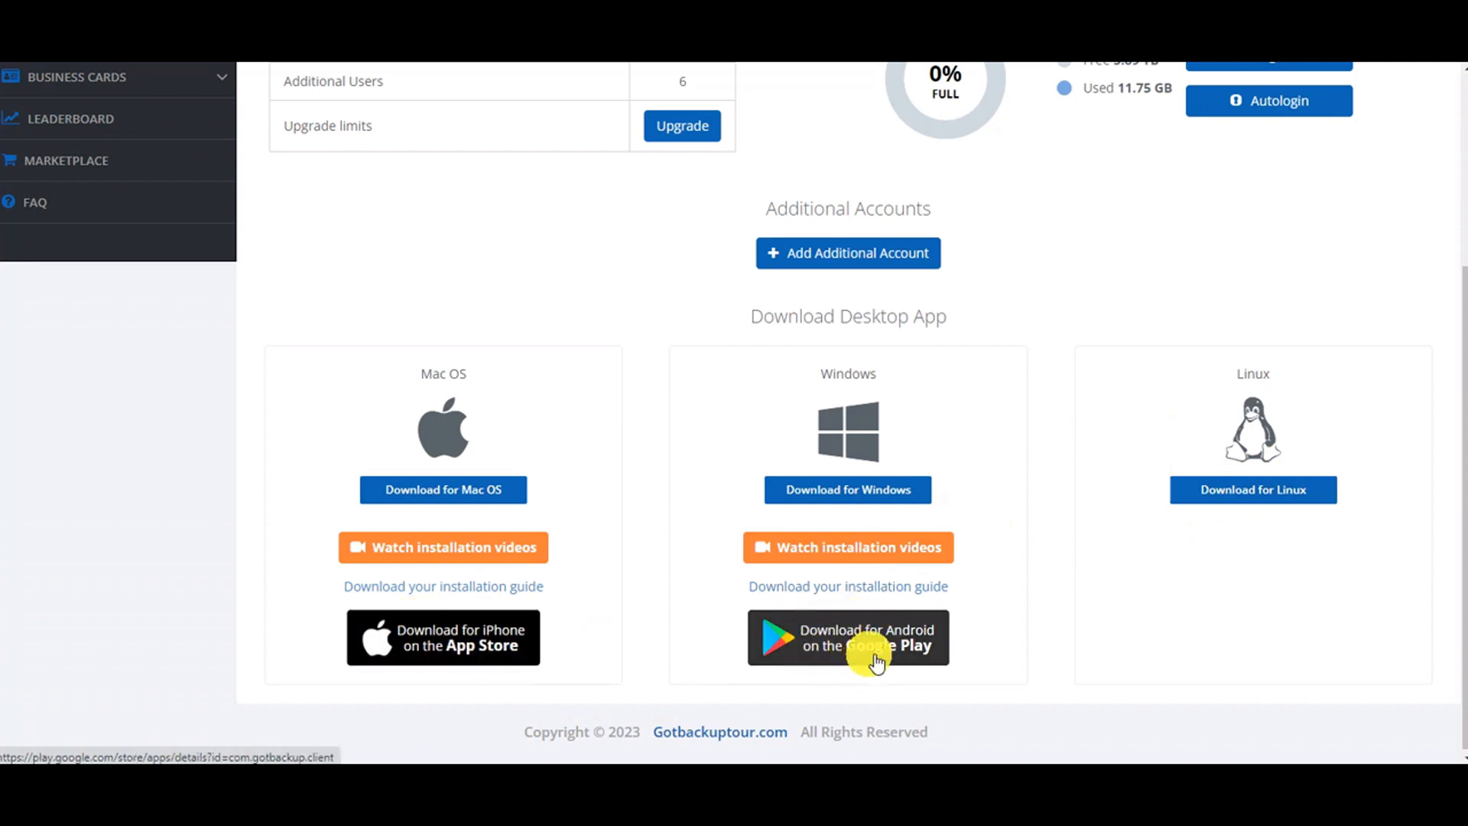
pyautogui.click(855, 493)
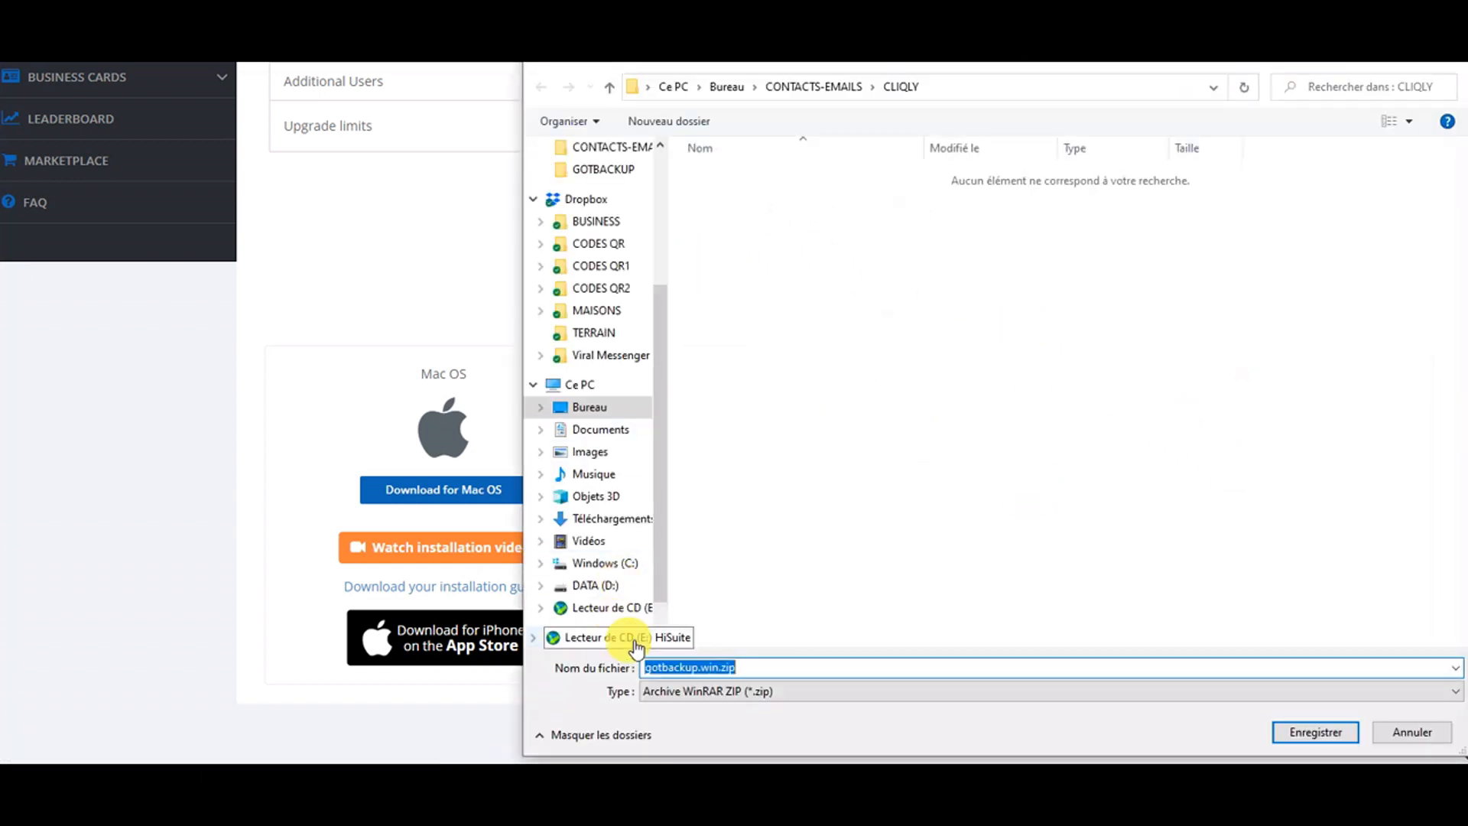
pyautogui.click(742, 674)
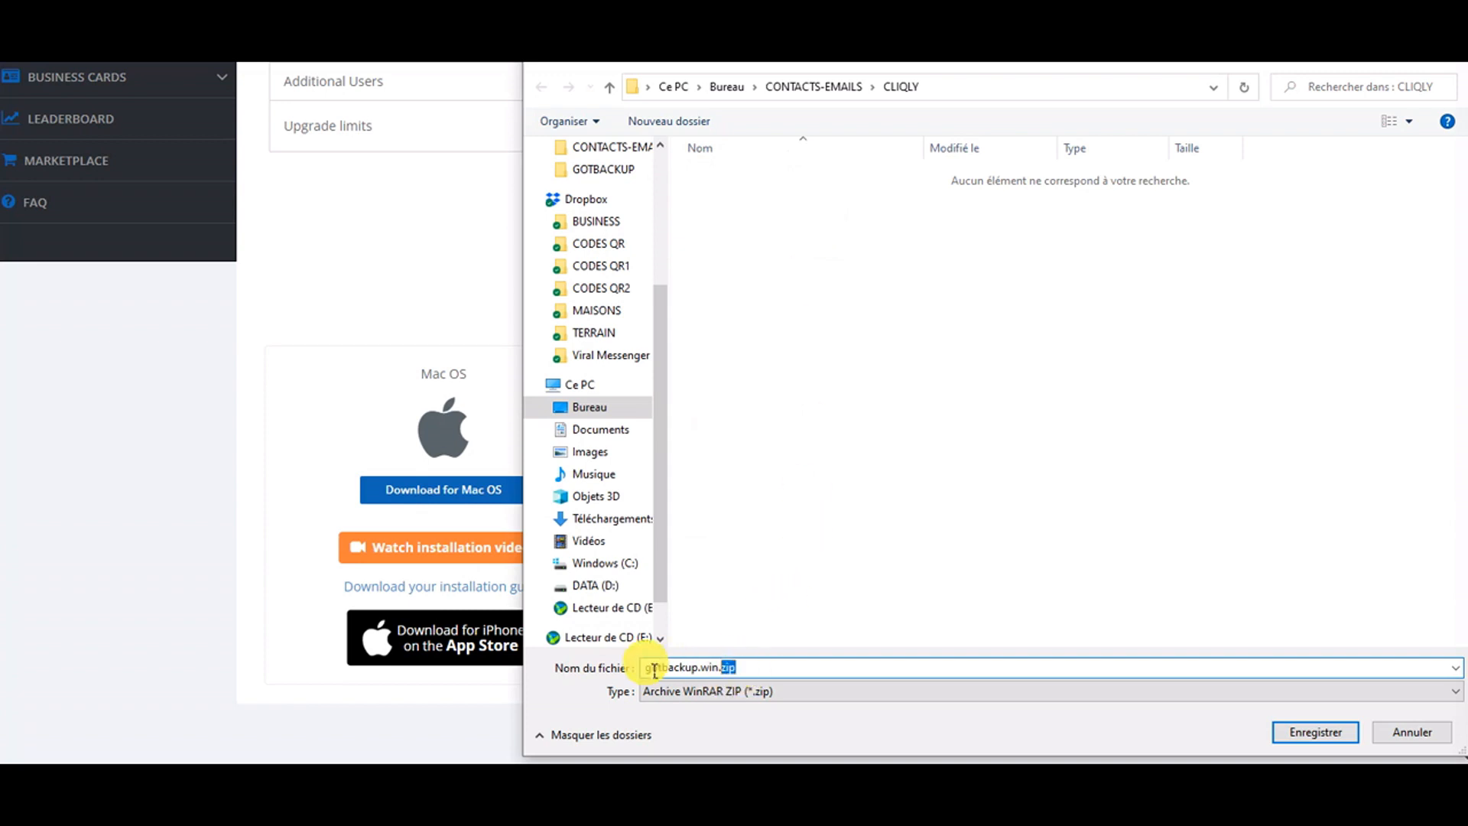
pyautogui.click(1458, 64)
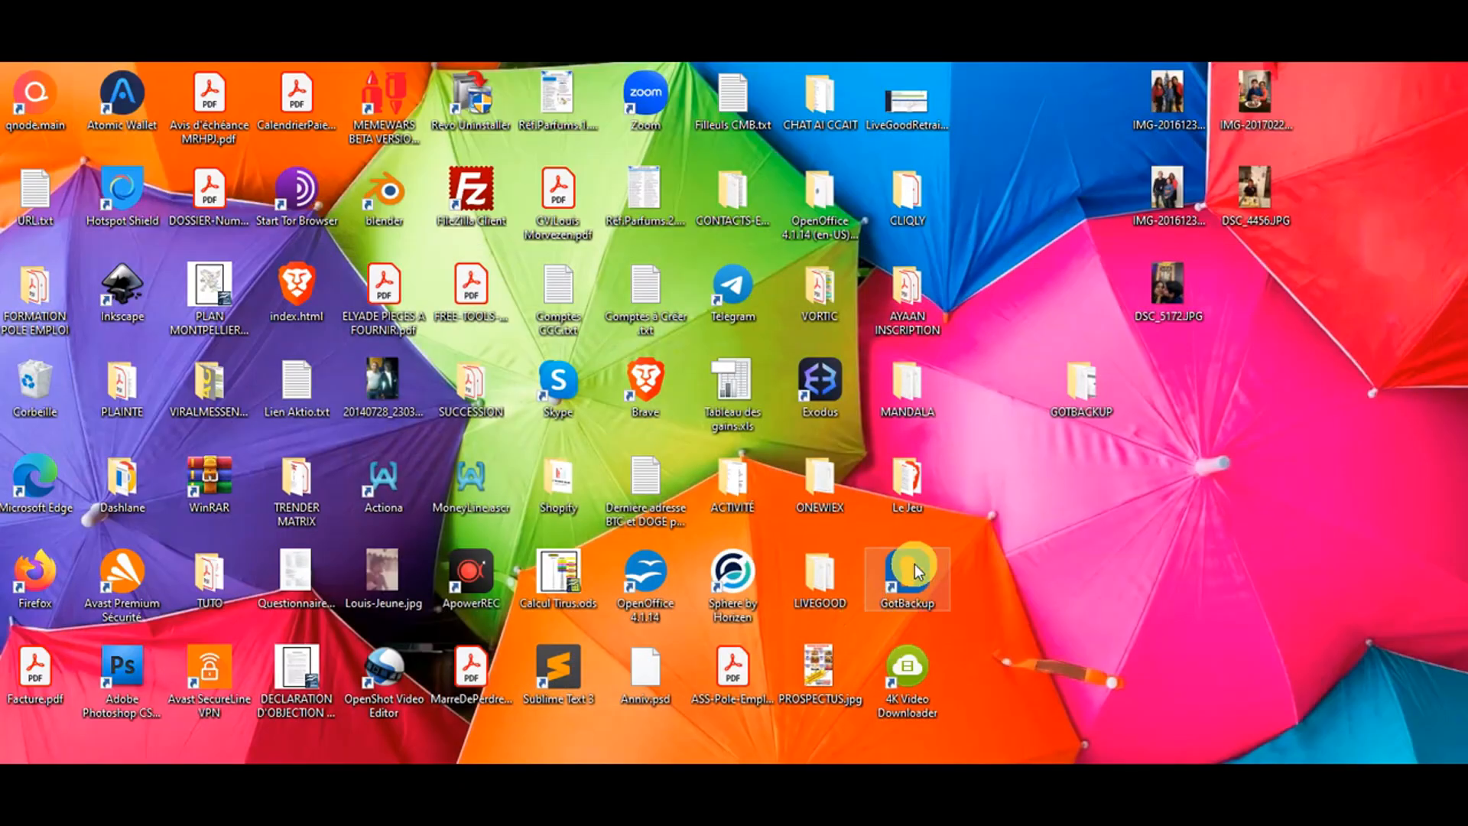
# Switch to the installed GotBackup desktop client and open the member web dashboard from it
pyautogui.doubleClick(910, 573)
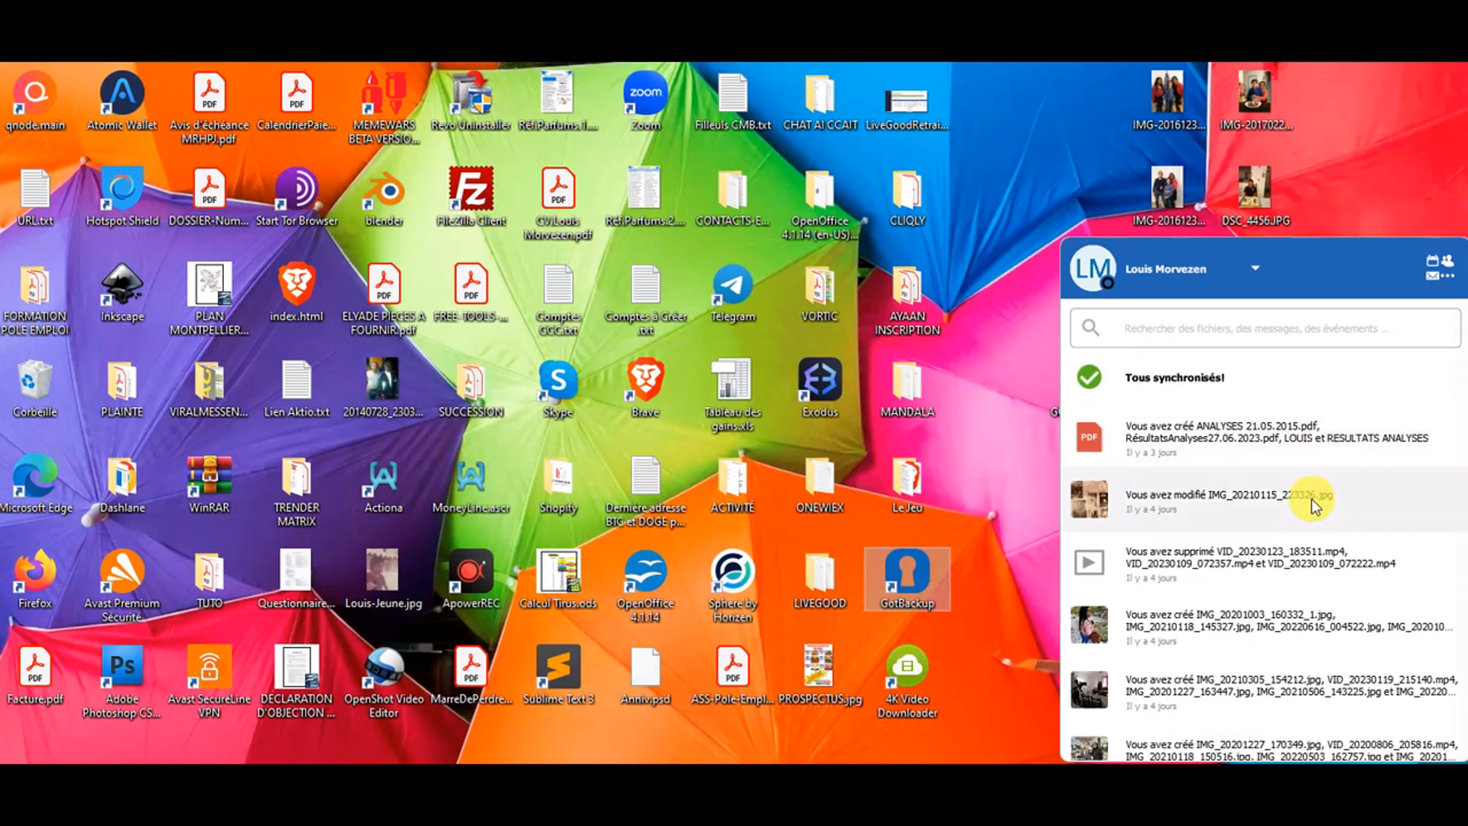
pyautogui.click(1439, 272)
pyautogui.click(1416, 321)
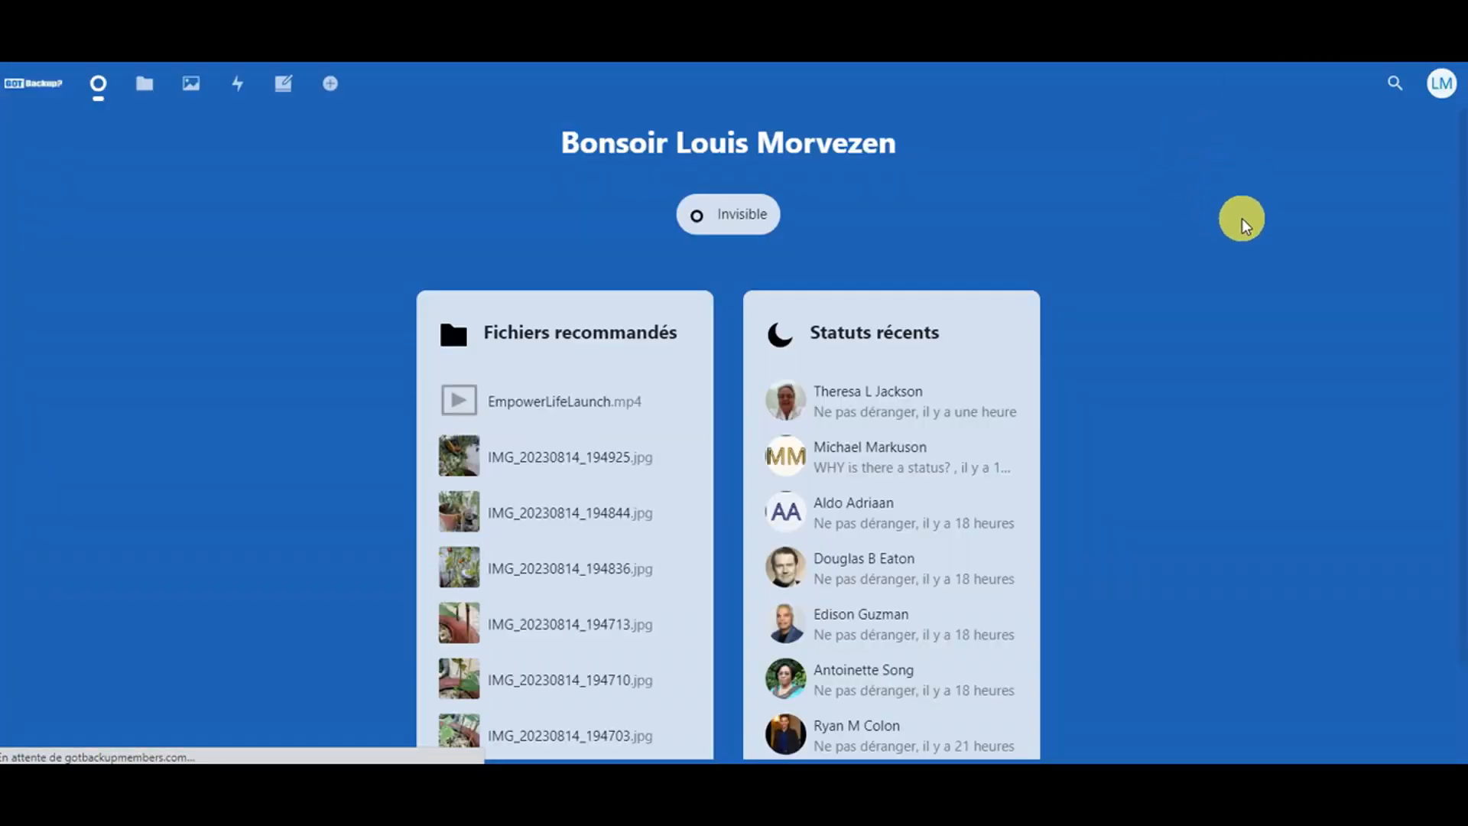
# Customise the dashboard widgets, enabling Météo with location access allowed, Notes rapides and Statuts récents
pyautogui.scroll(-2, 1278, 282)
pyautogui.click(737, 734)
pyautogui.click(699, 362)
pyautogui.click(702, 366)
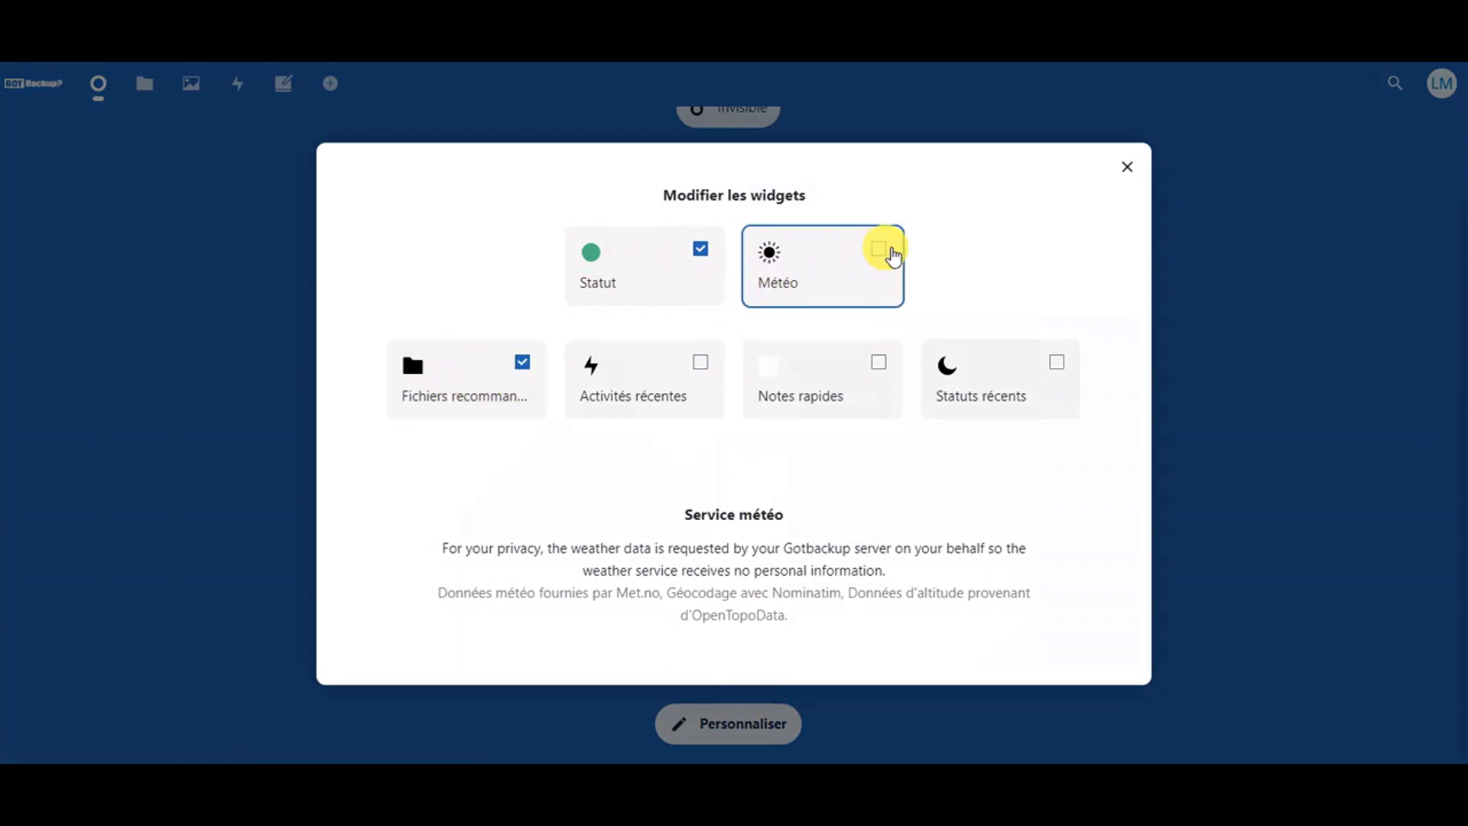
pyautogui.click(880, 250)
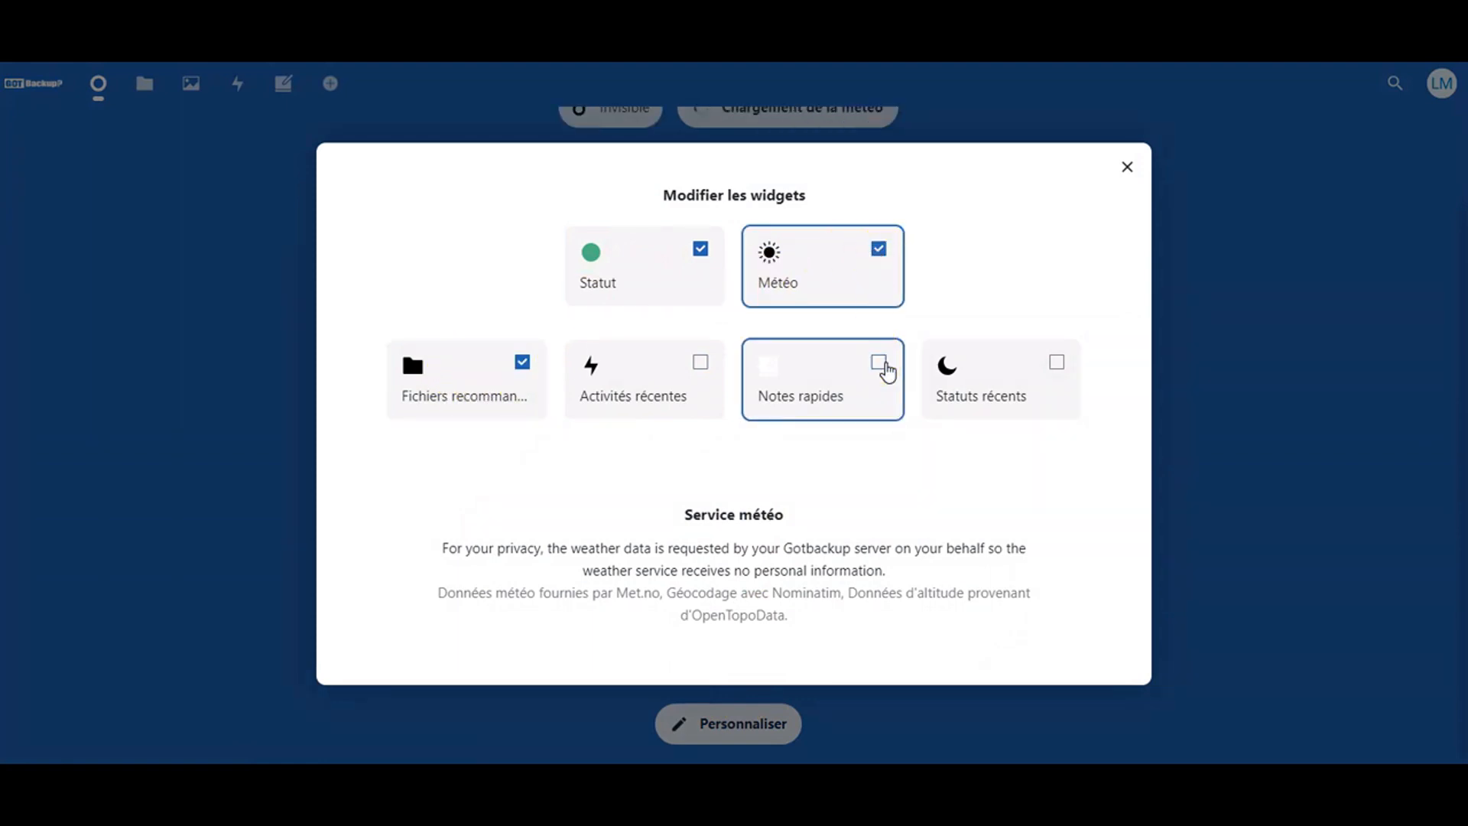
pyautogui.click(896, 405)
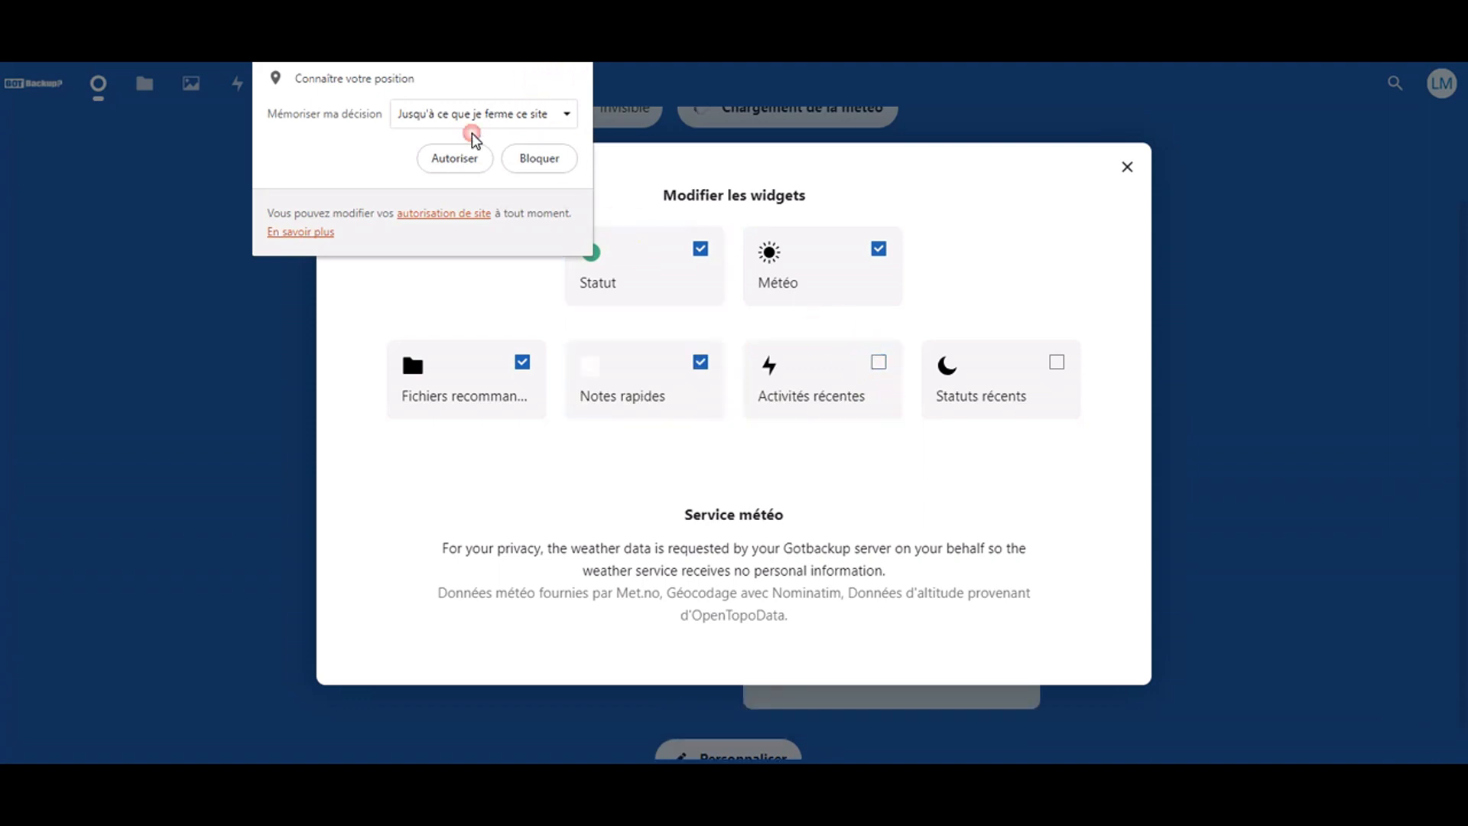
pyautogui.click(454, 157)
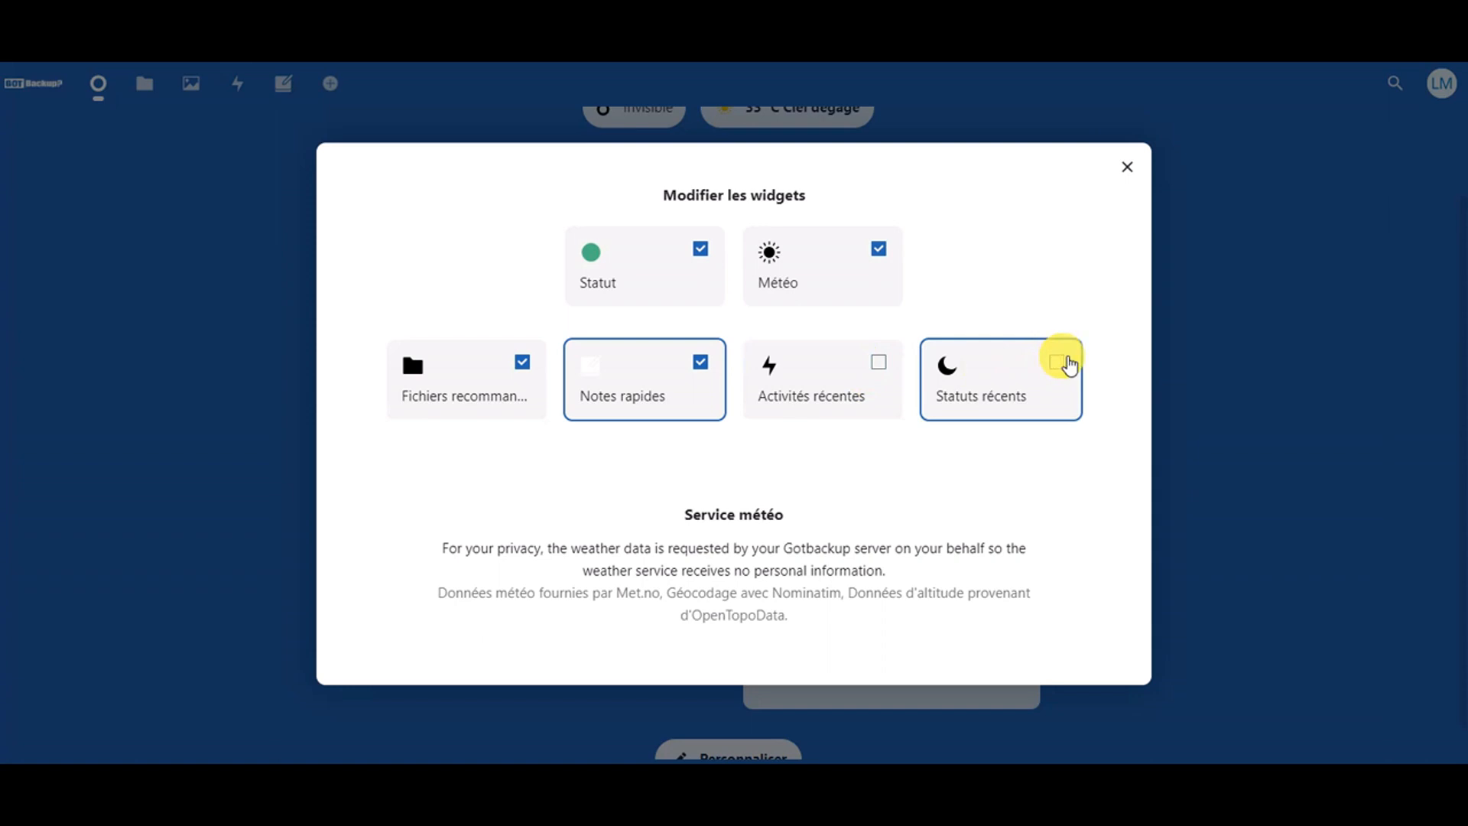
pyautogui.click(1059, 364)
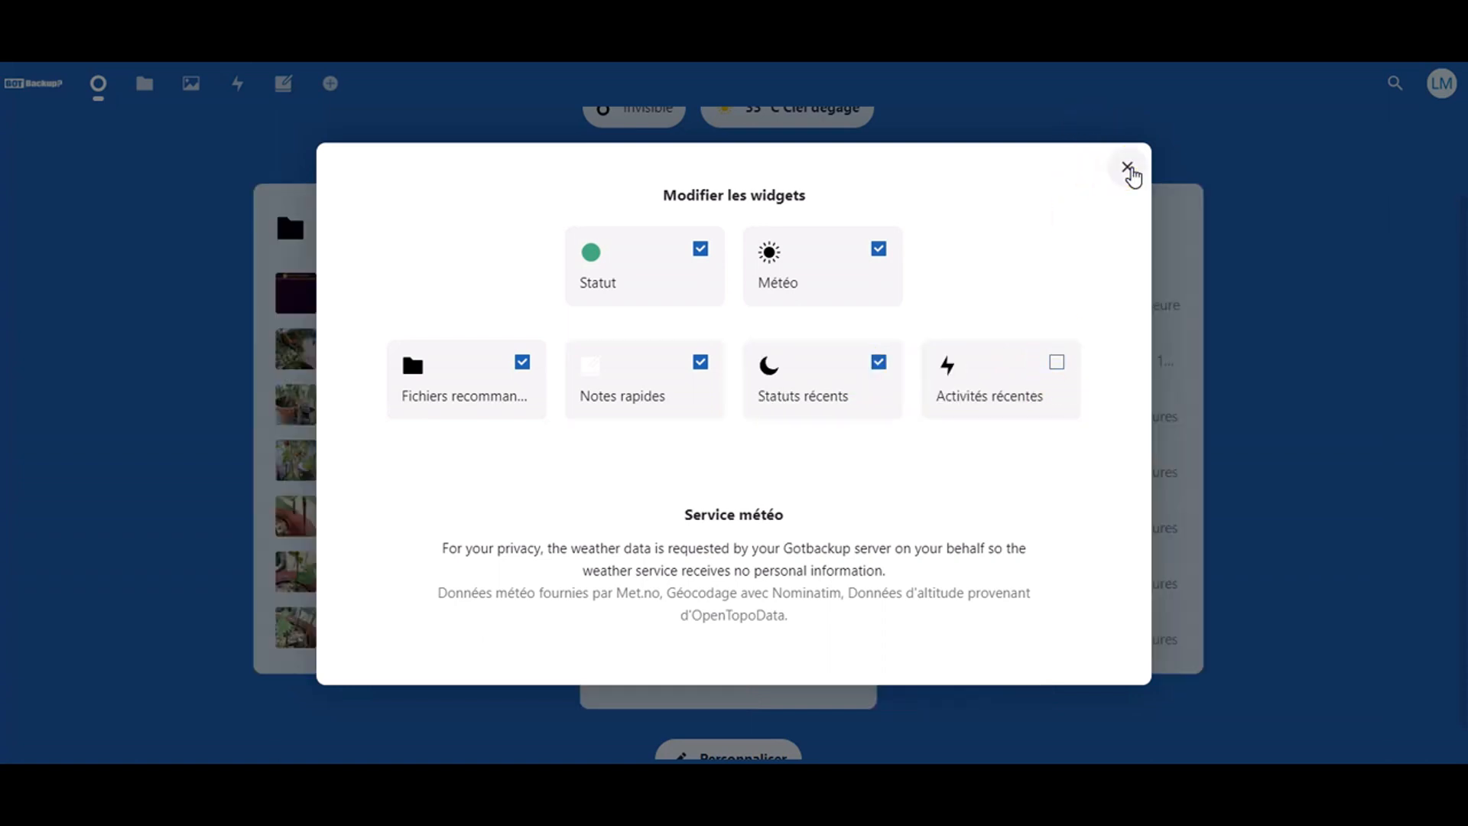
pyautogui.click(1128, 167)
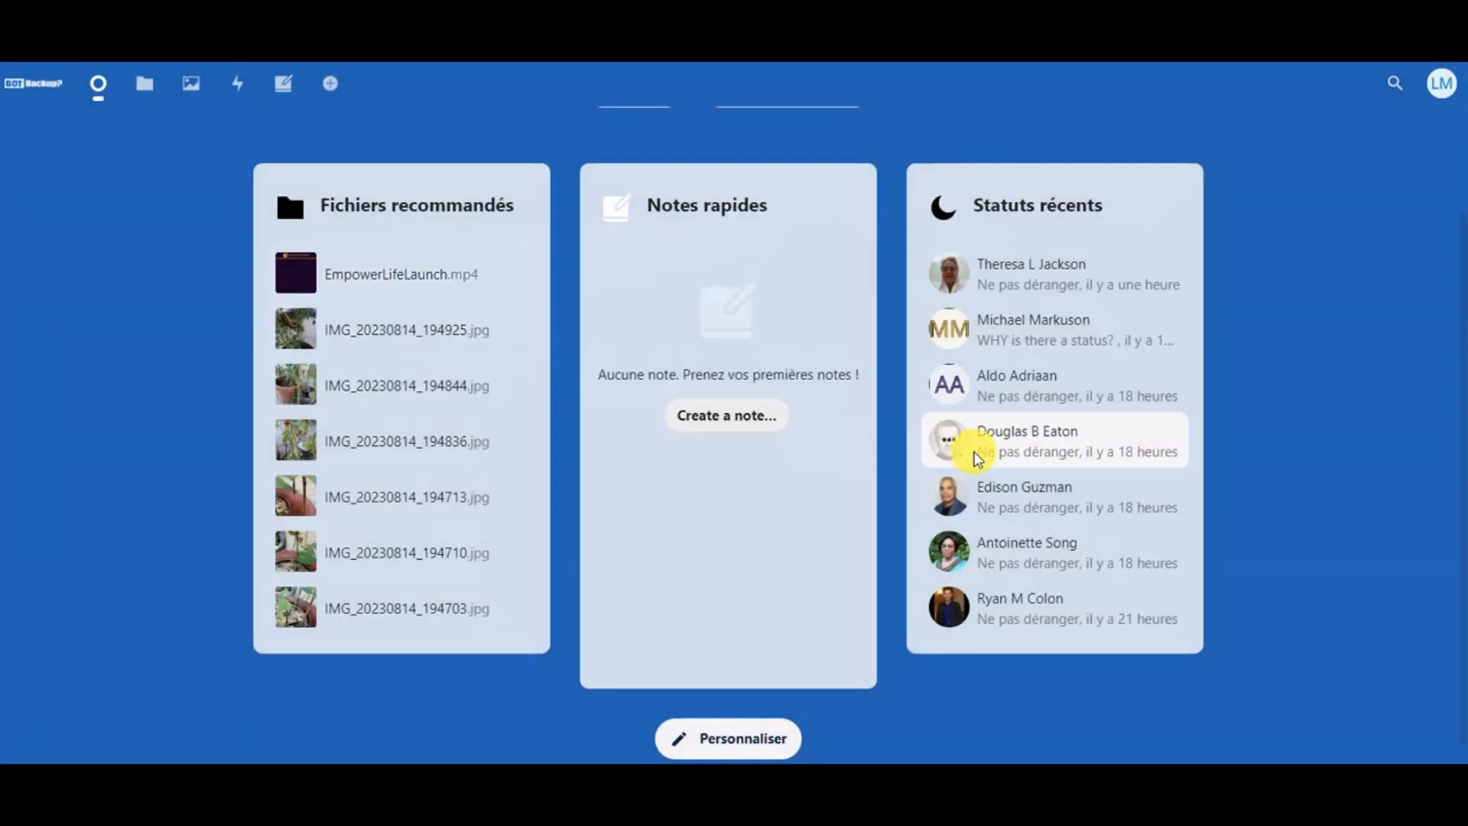
# Start an e-mail in Courrier to the second contact under Statuts récents, and return to the dashboard without sending it
pyautogui.scroll(2, 1304, 304)
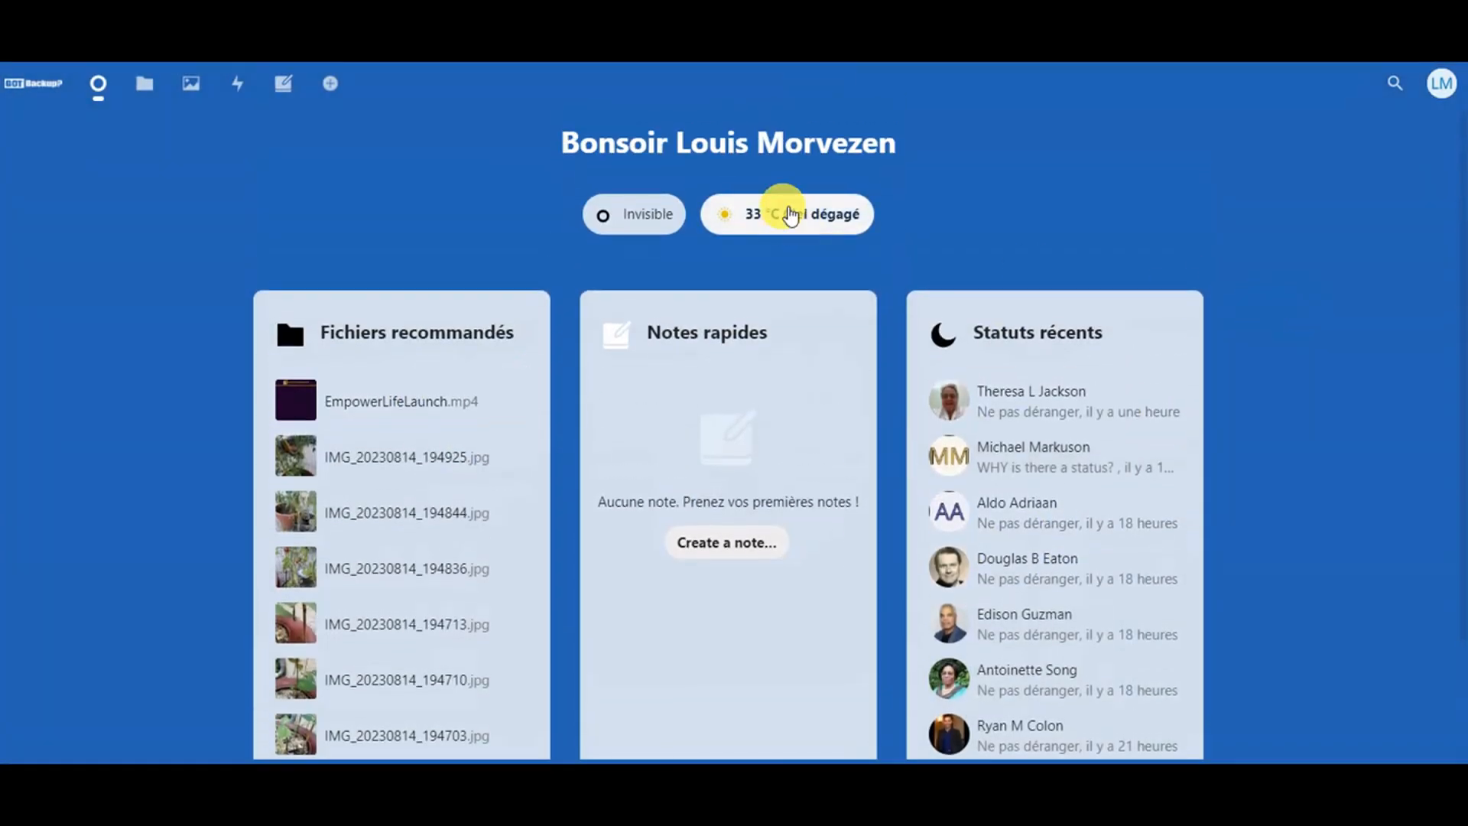
pyautogui.scroll(-2, 767, 266)
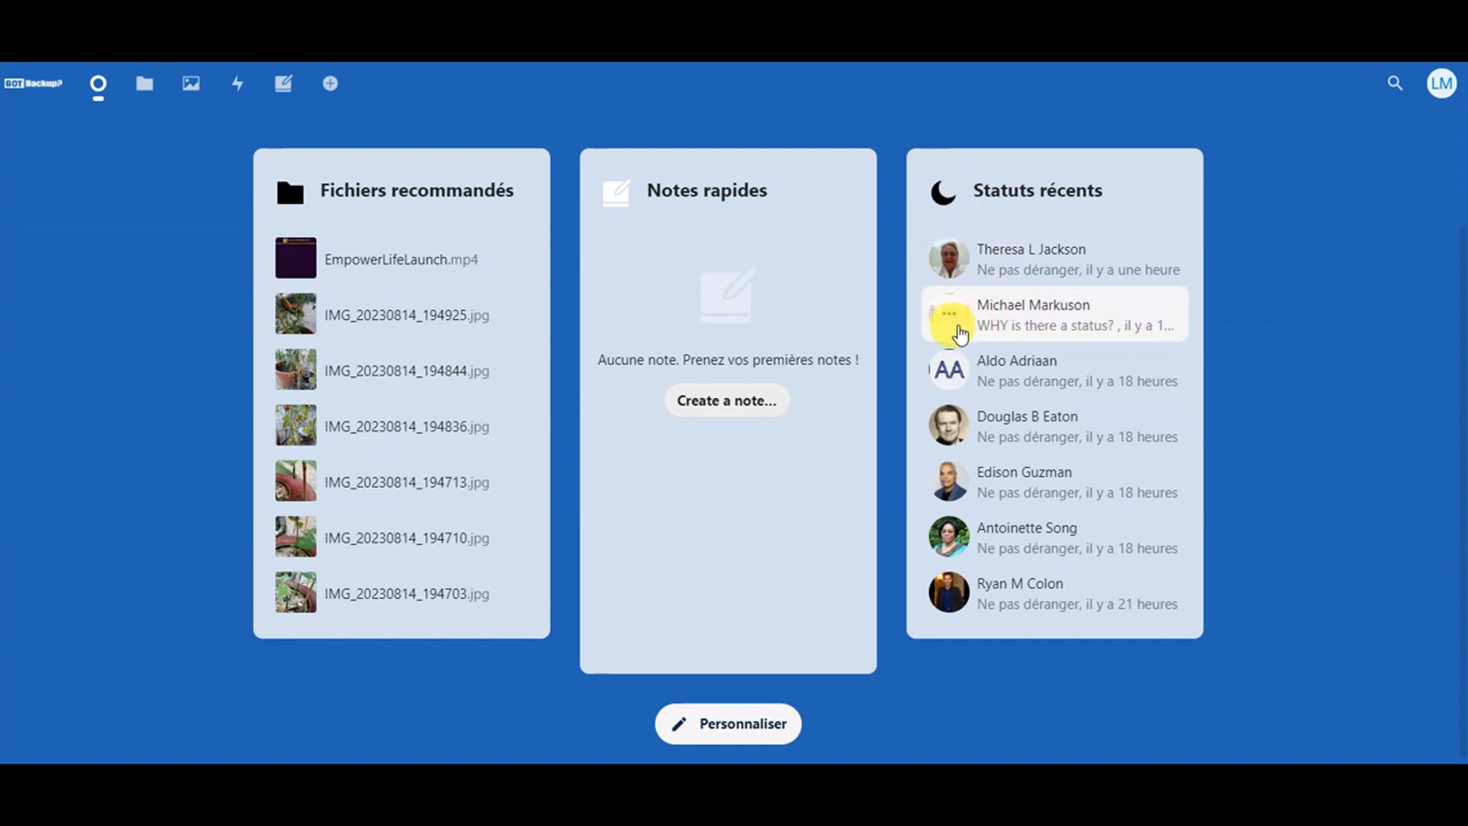
pyautogui.click(955, 315)
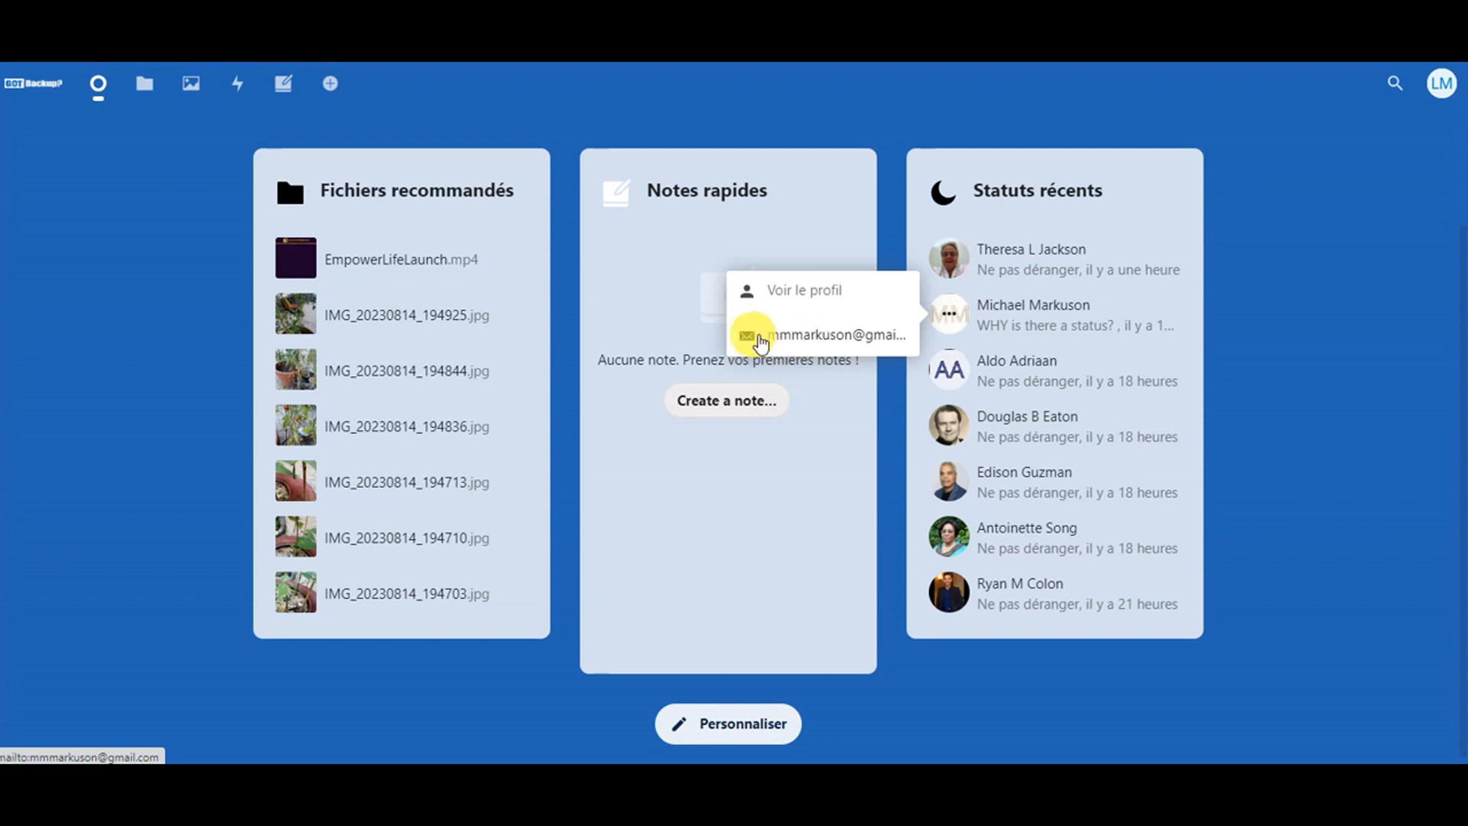
pyautogui.click(768, 337)
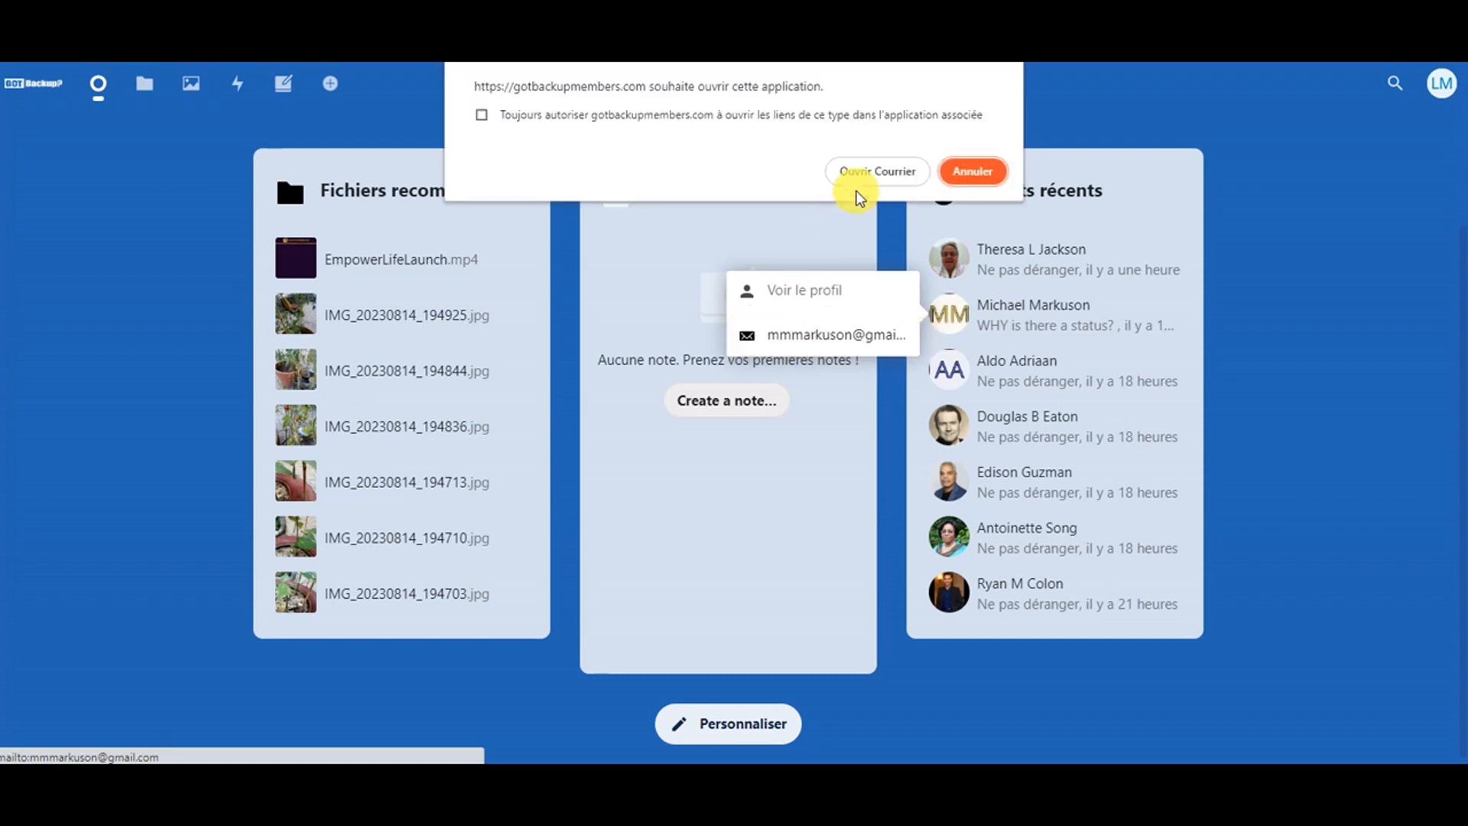
pyautogui.click(869, 171)
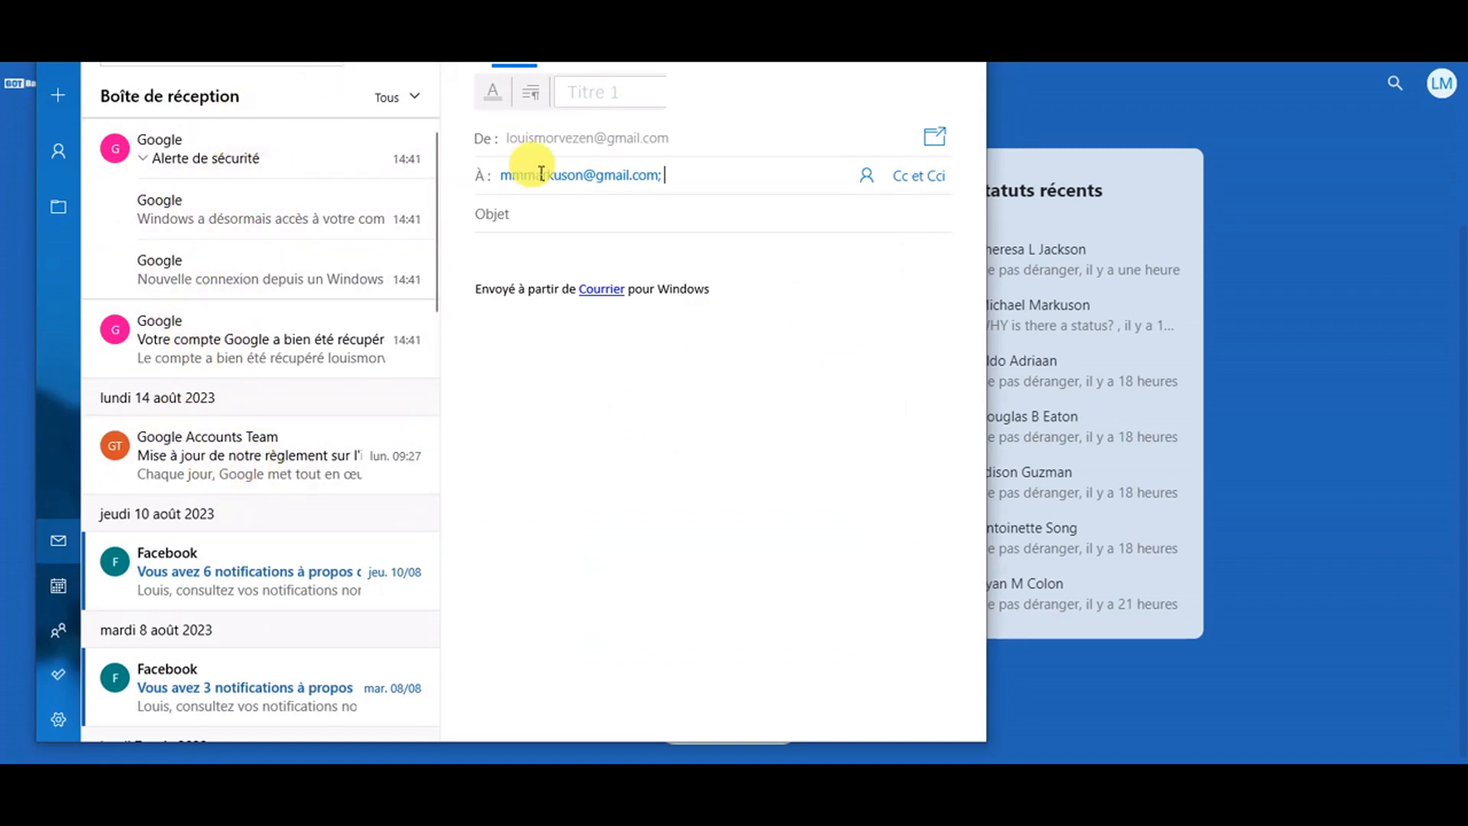
pyautogui.click(570, 218)
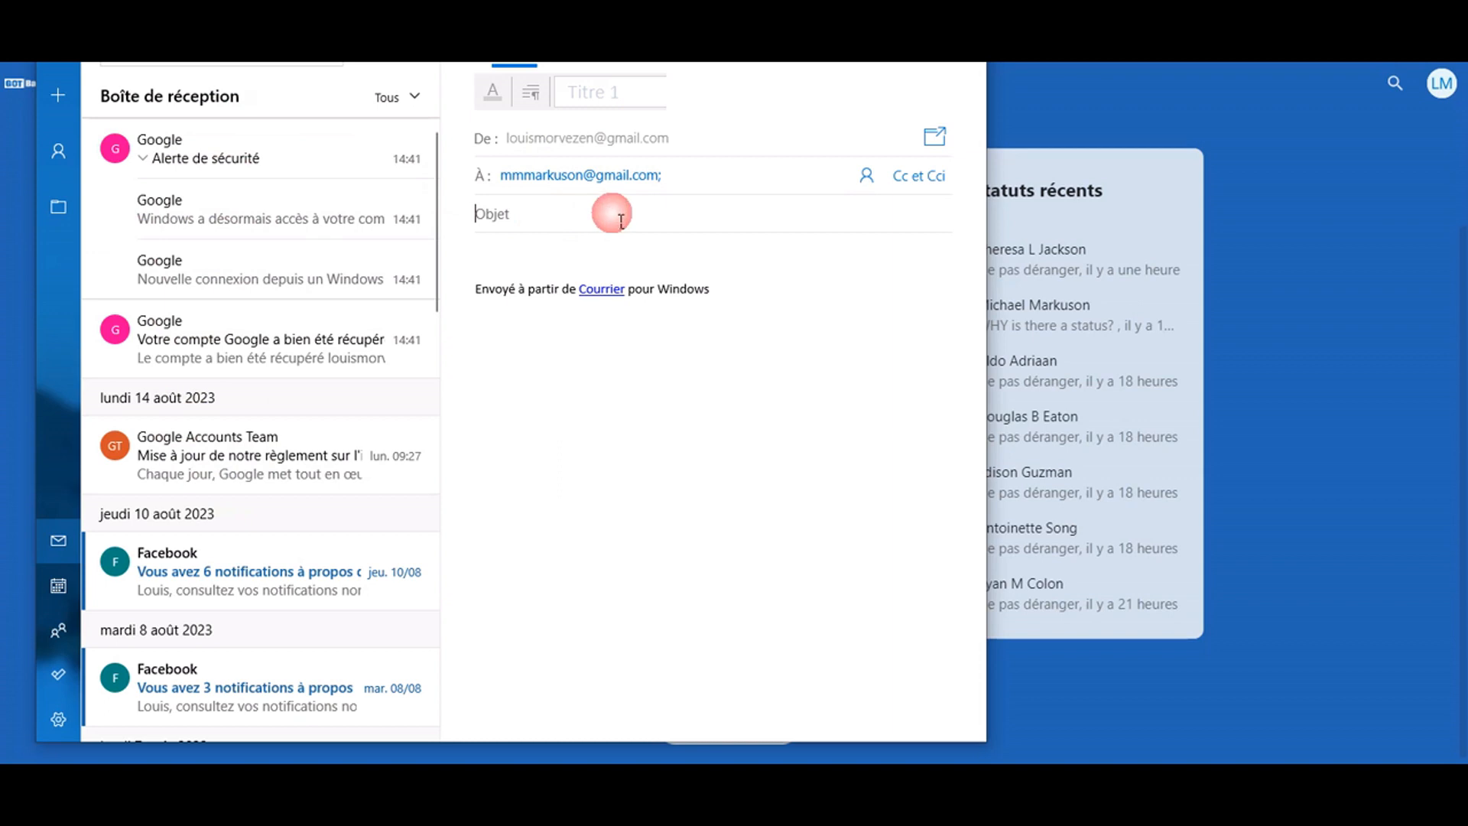
pyautogui.click(570, 259)
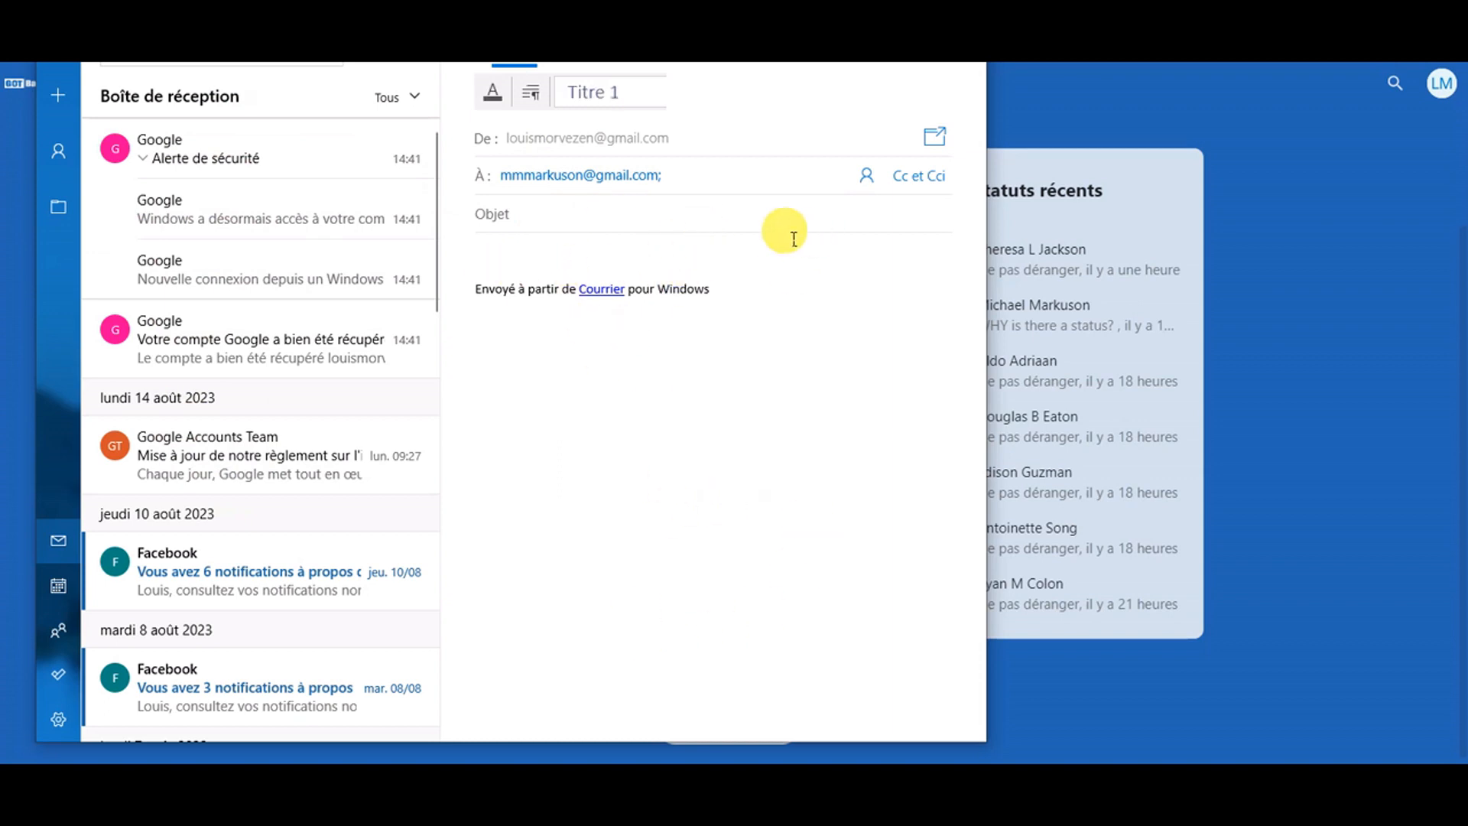
pyautogui.click(523, 217)
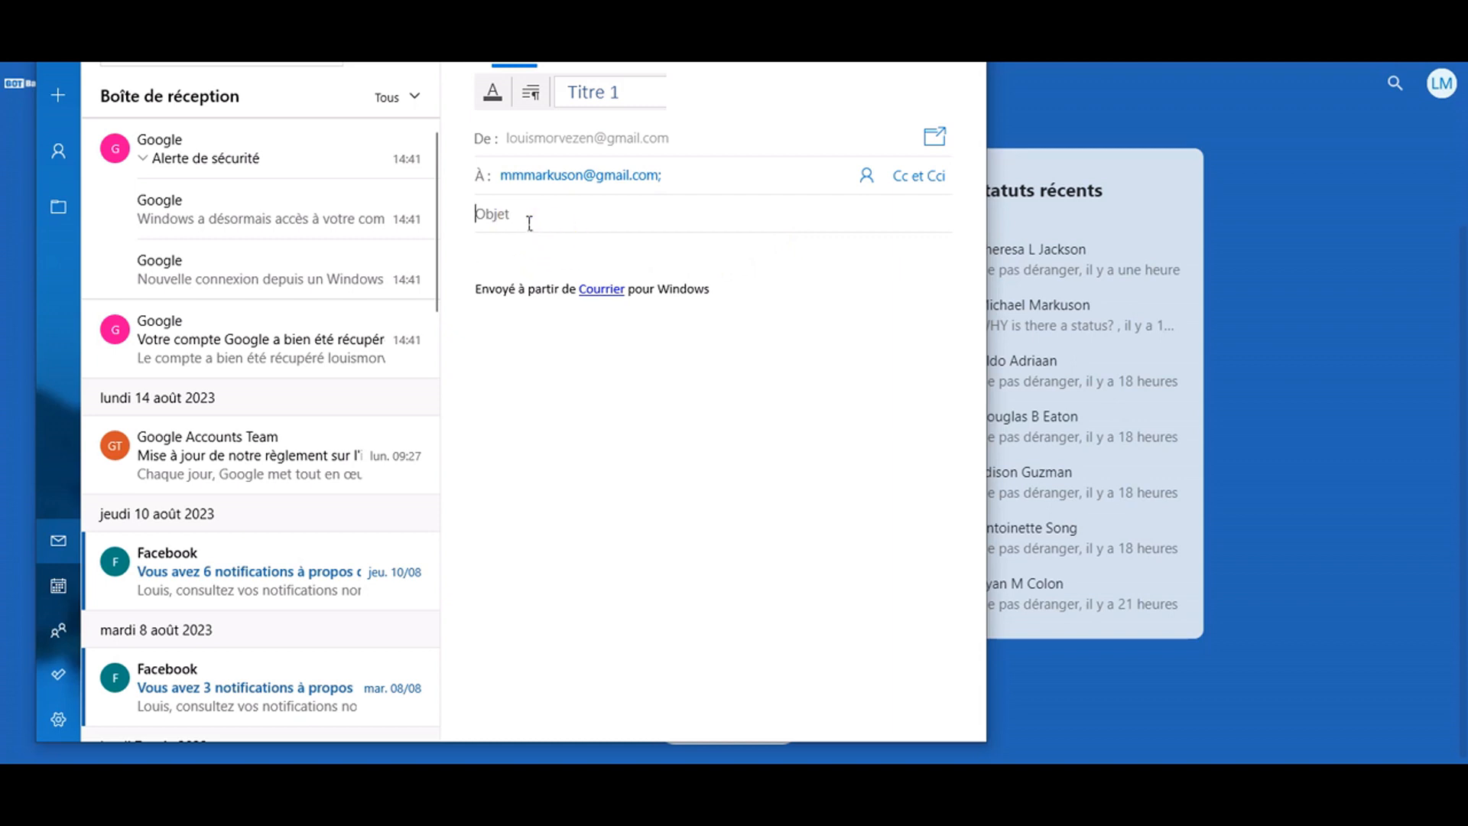
pyautogui.click(748, 260)
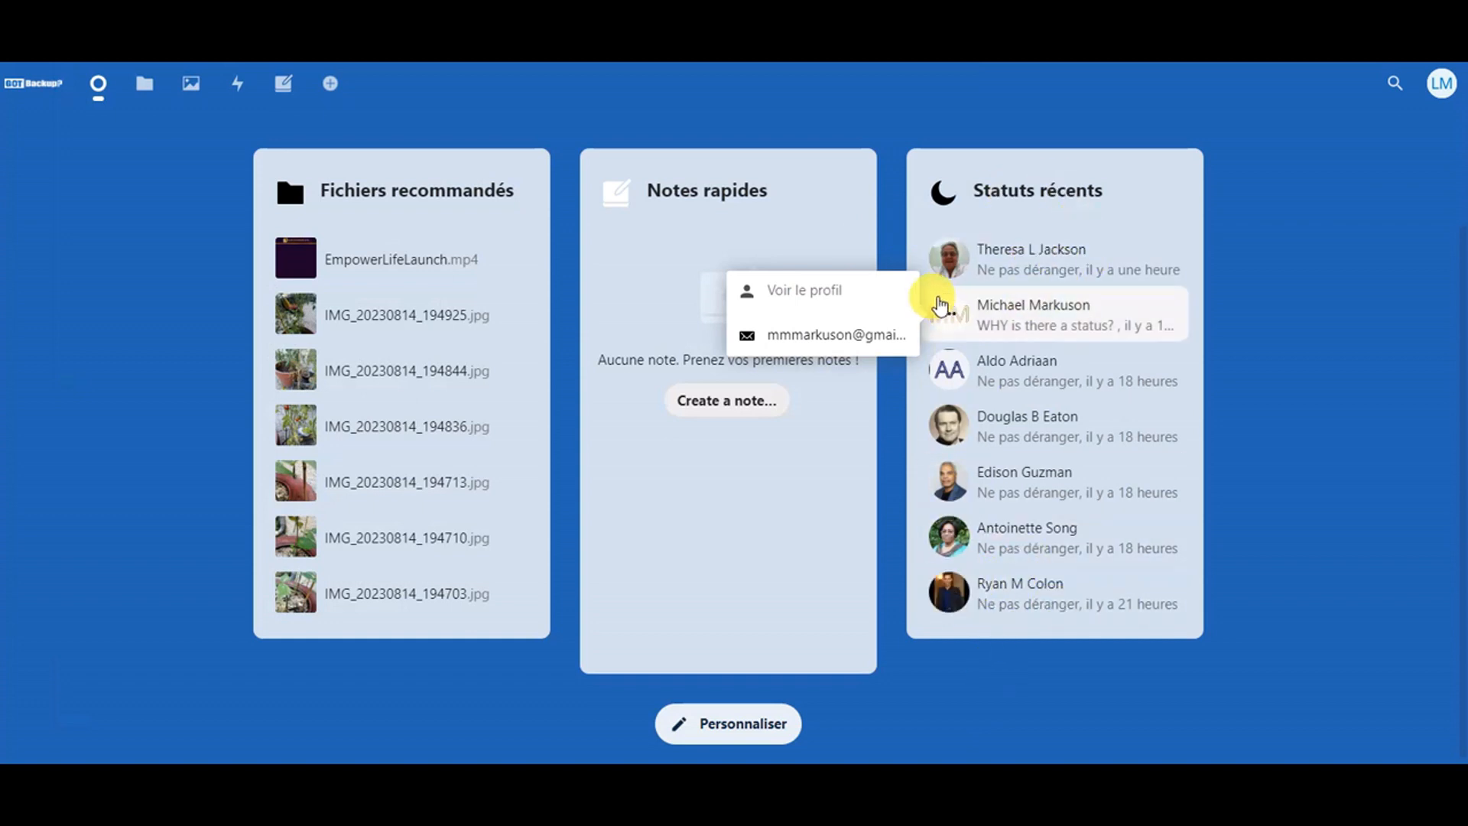
pyautogui.click(851, 422)
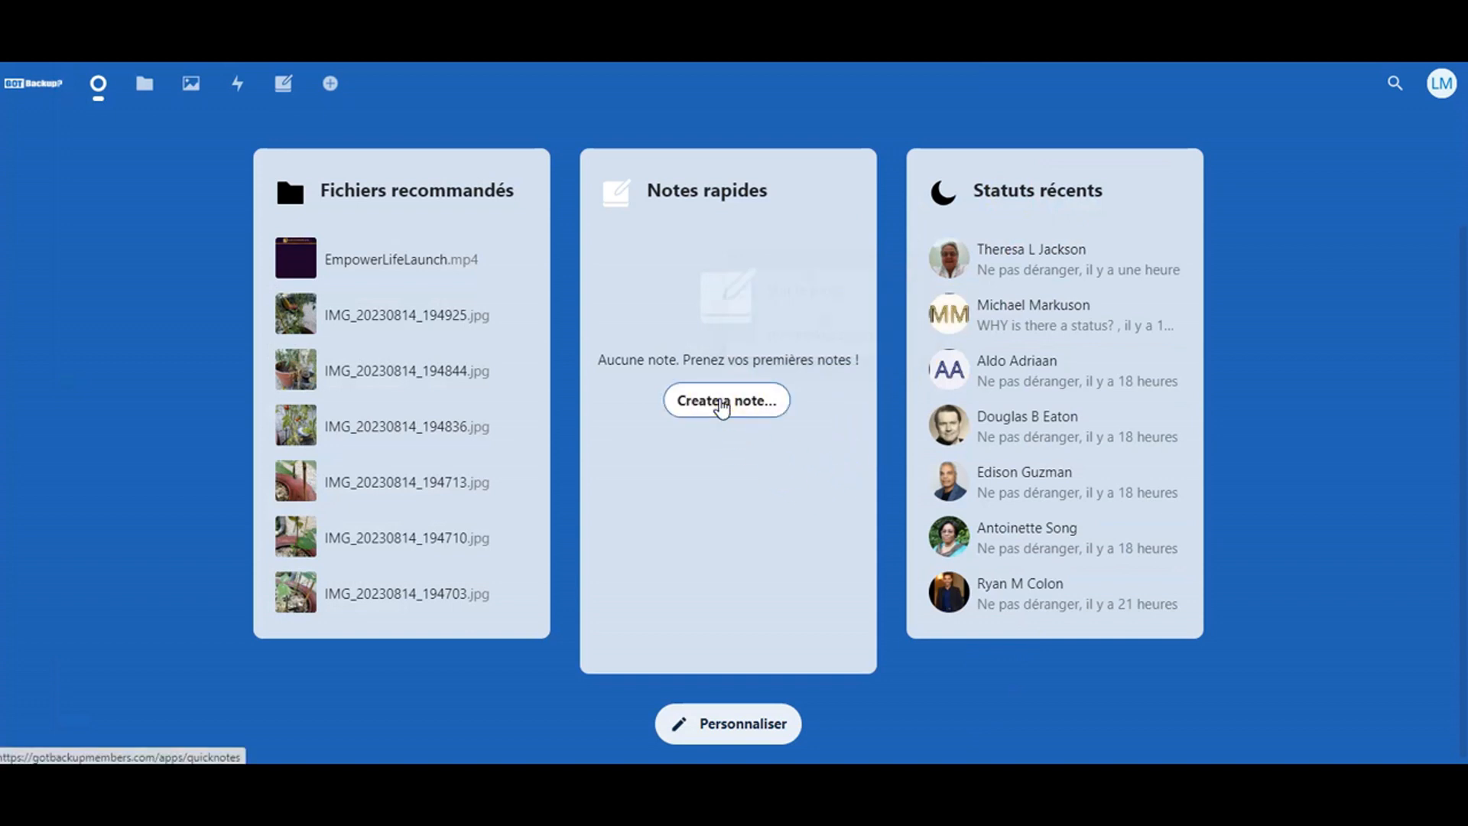
# Create a new note in Notes rapides with the member's first name as its text, and save it
pyautogui.click(608, 410)
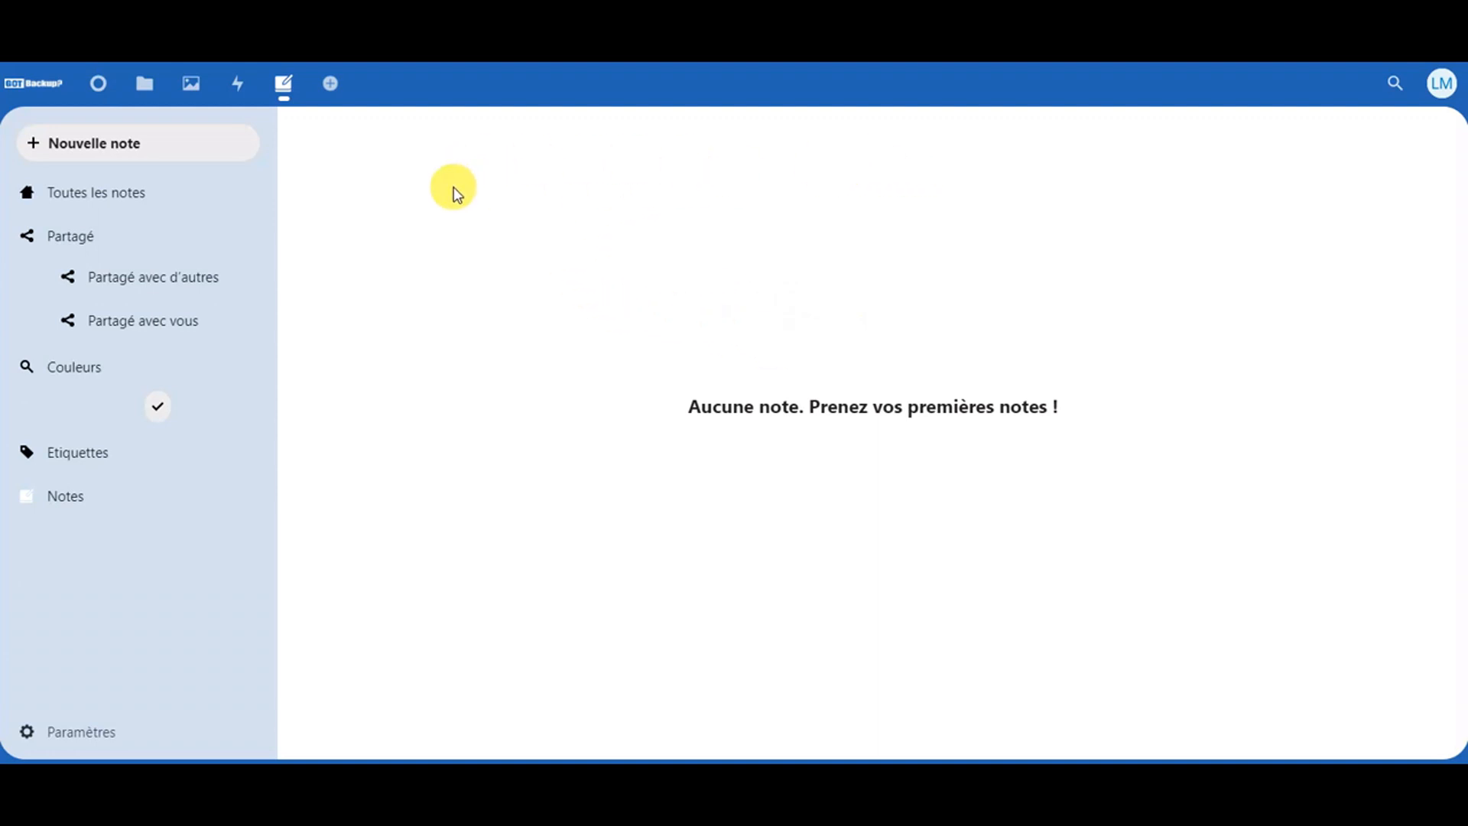
pyautogui.click(90, 140)
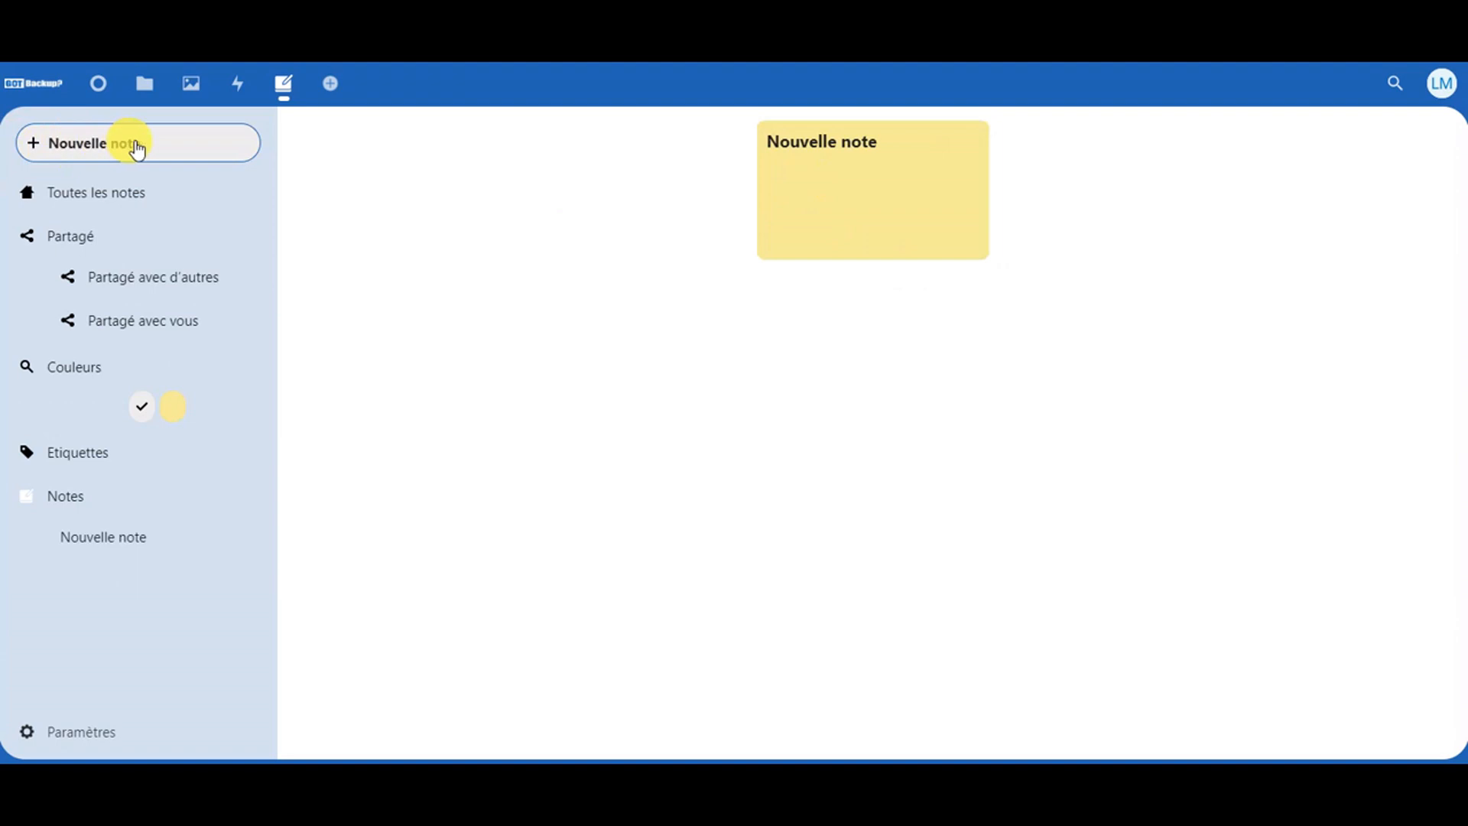
pyautogui.click(864, 177)
pyautogui.click(865, 180)
pyautogui.click(805, 193)
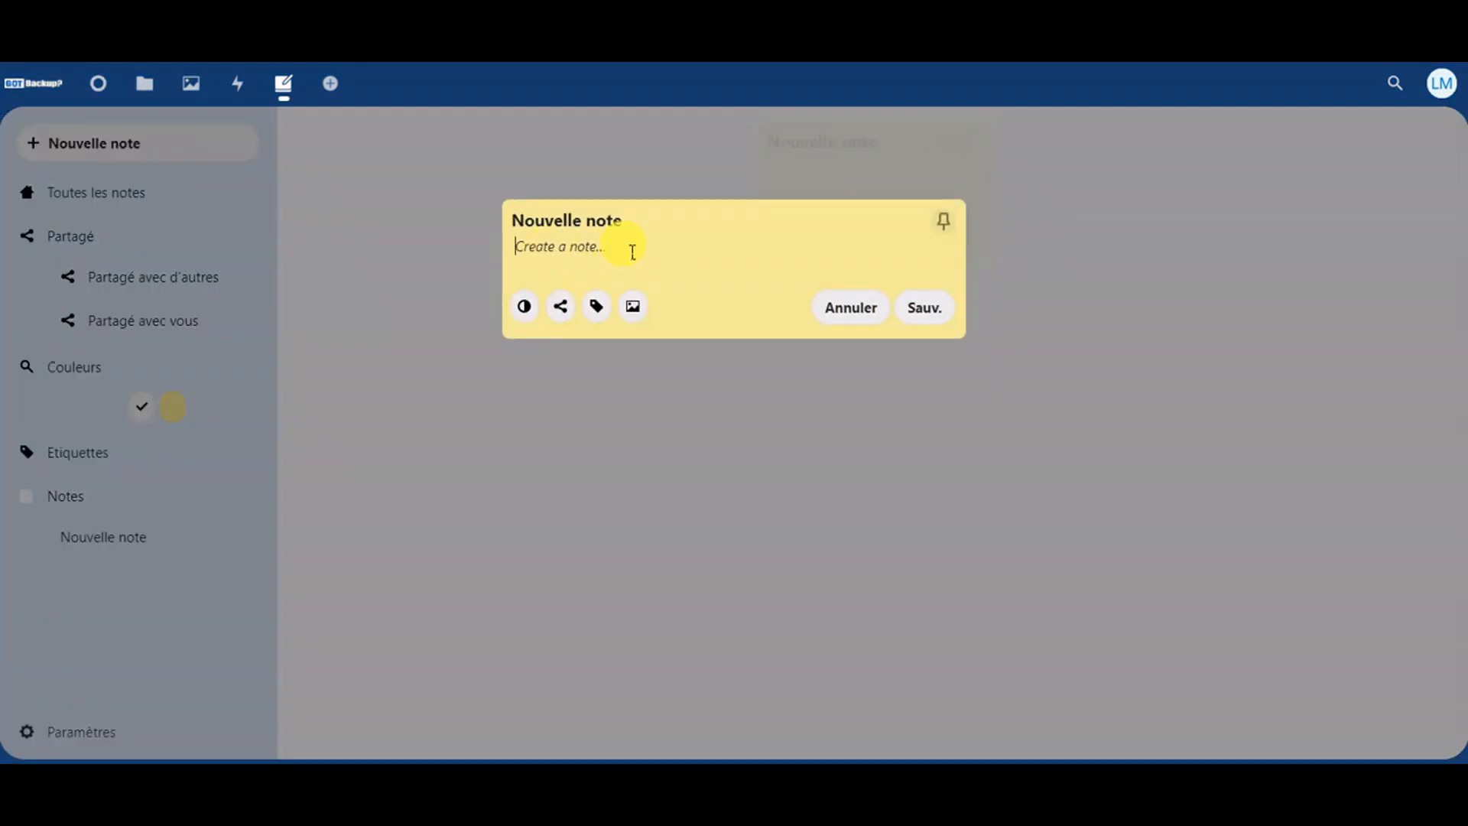
pyautogui.write('louig')
pyautogui.press('BackSpace')
pyautogui.write('s')
pyautogui.click(927, 309)
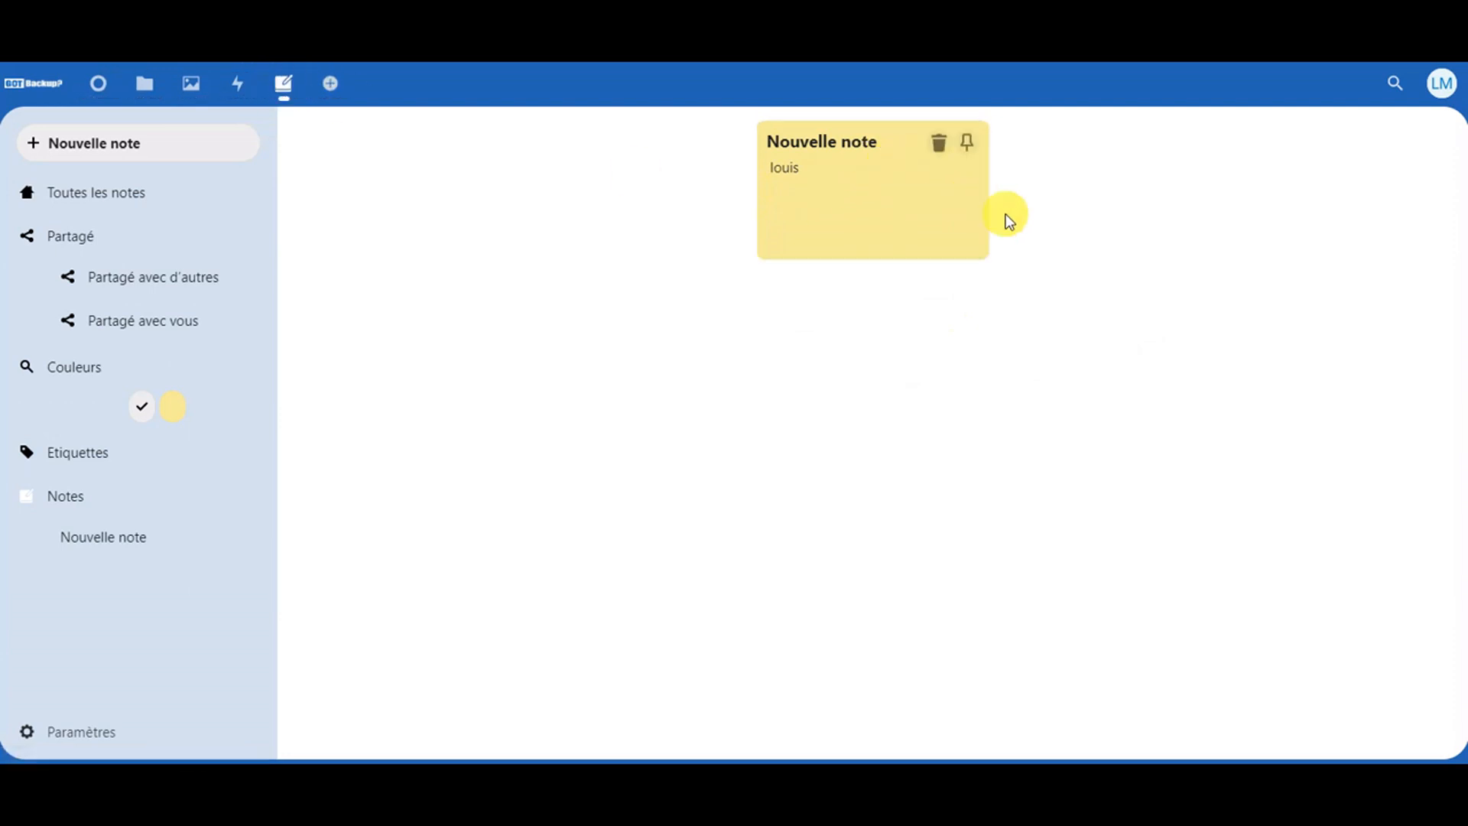
# Add a second, blank note and delete it, confirming the deletion
pyautogui.click(108, 144)
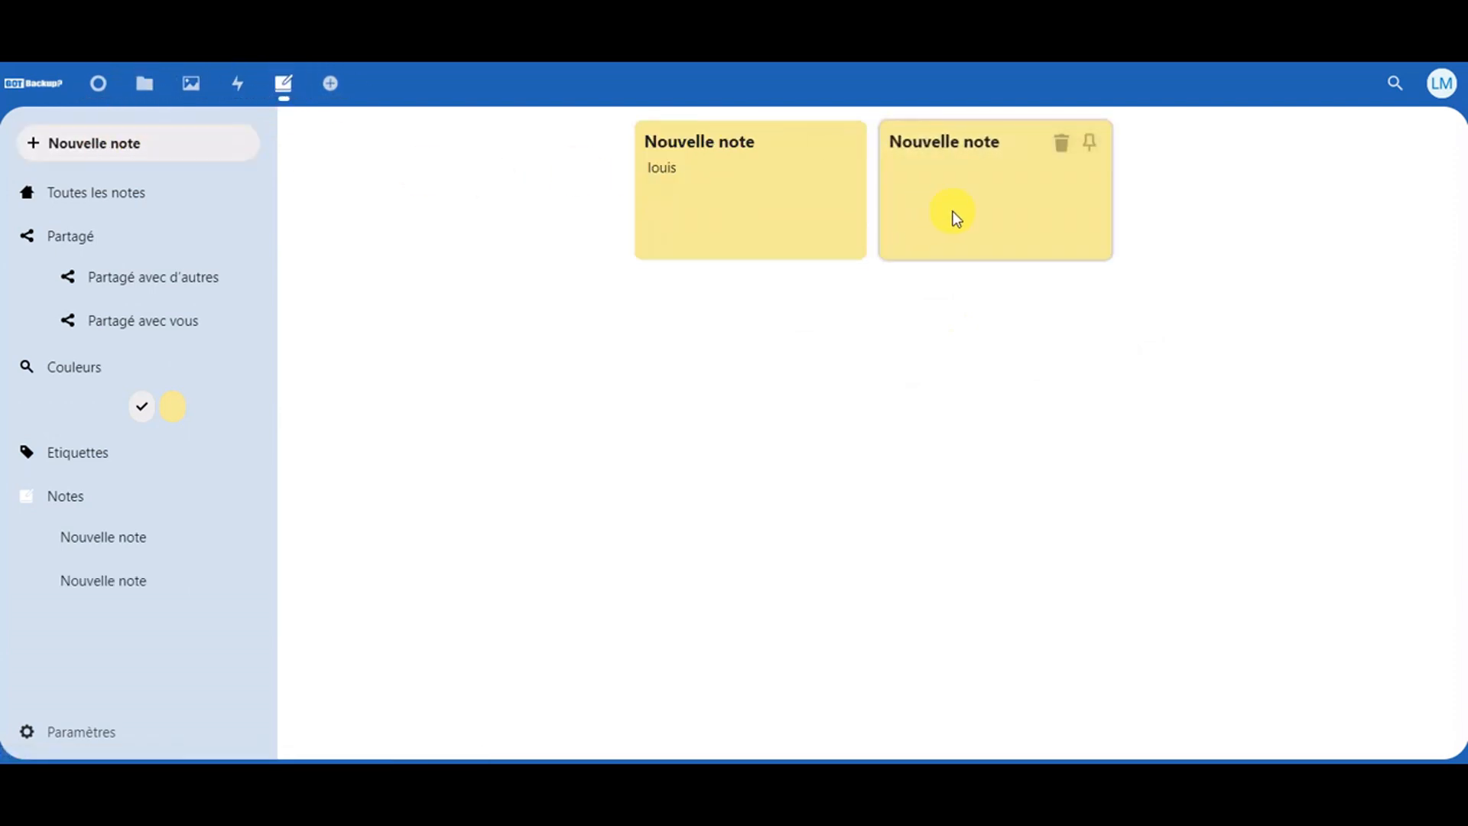
pyautogui.click(1061, 143)
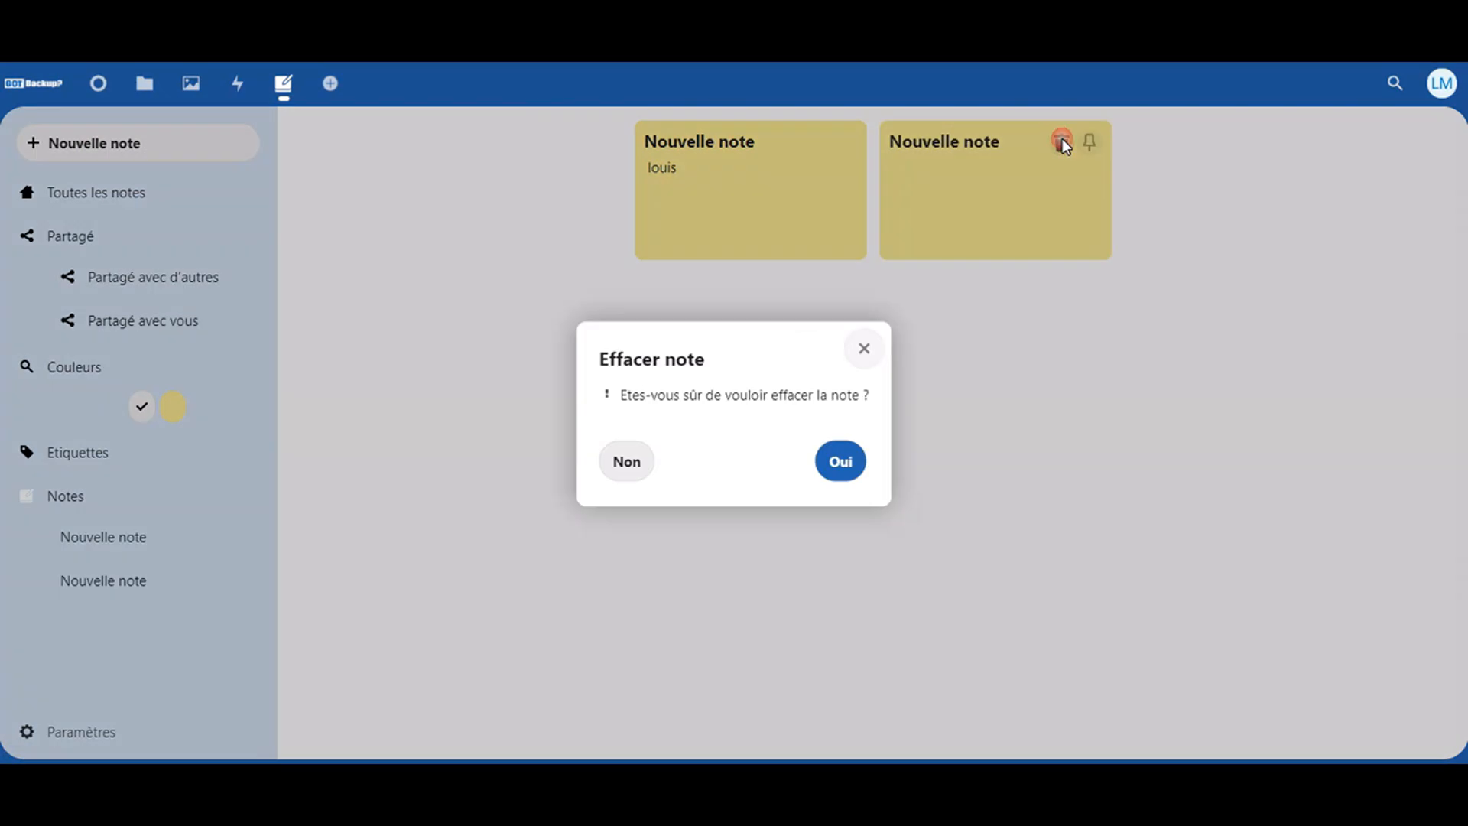
pyautogui.click(845, 461)
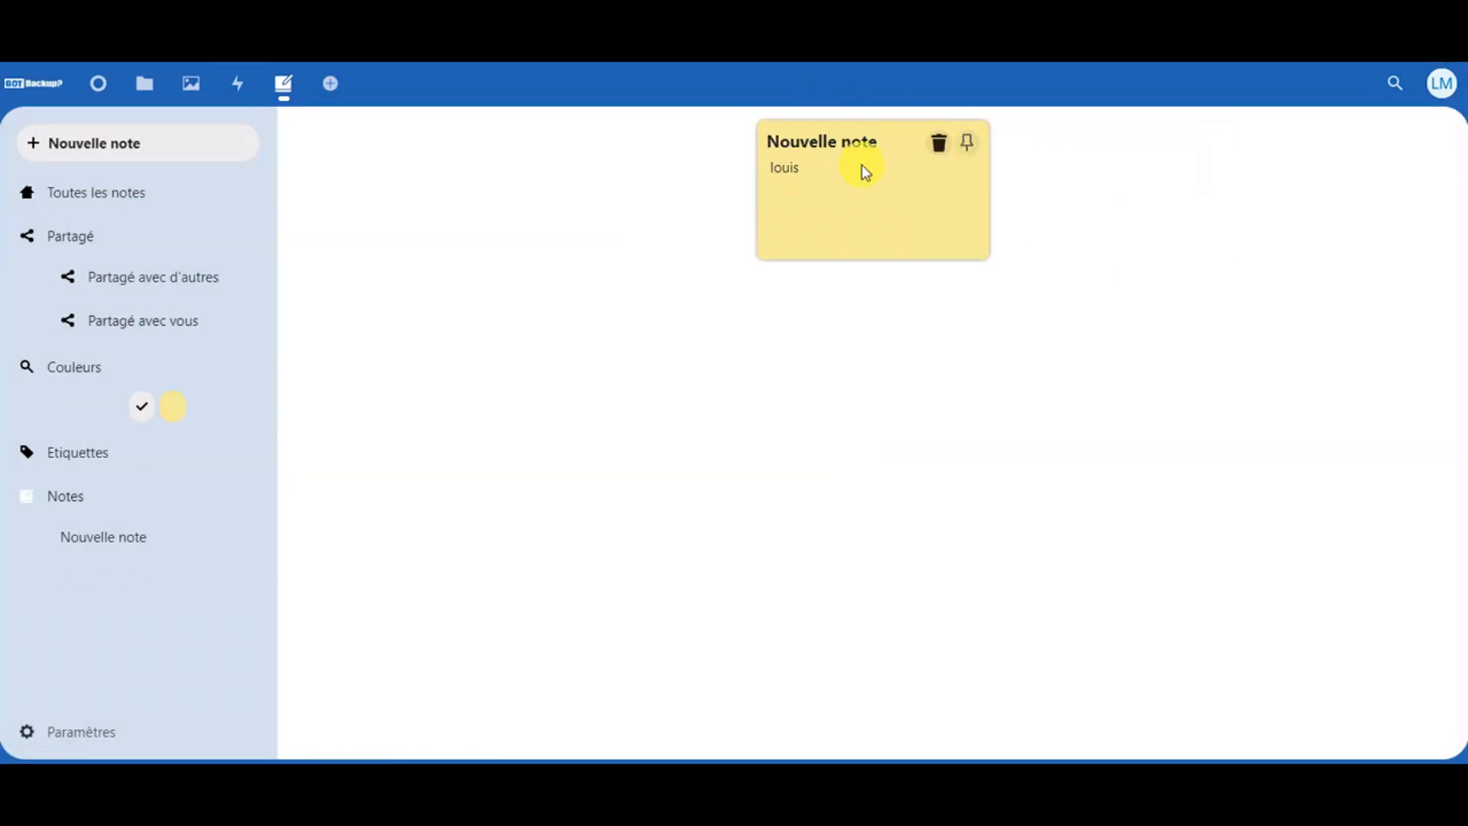
# Reopen the remaining note, cancel editing without changes, and delete the note
pyautogui.click(838, 187)
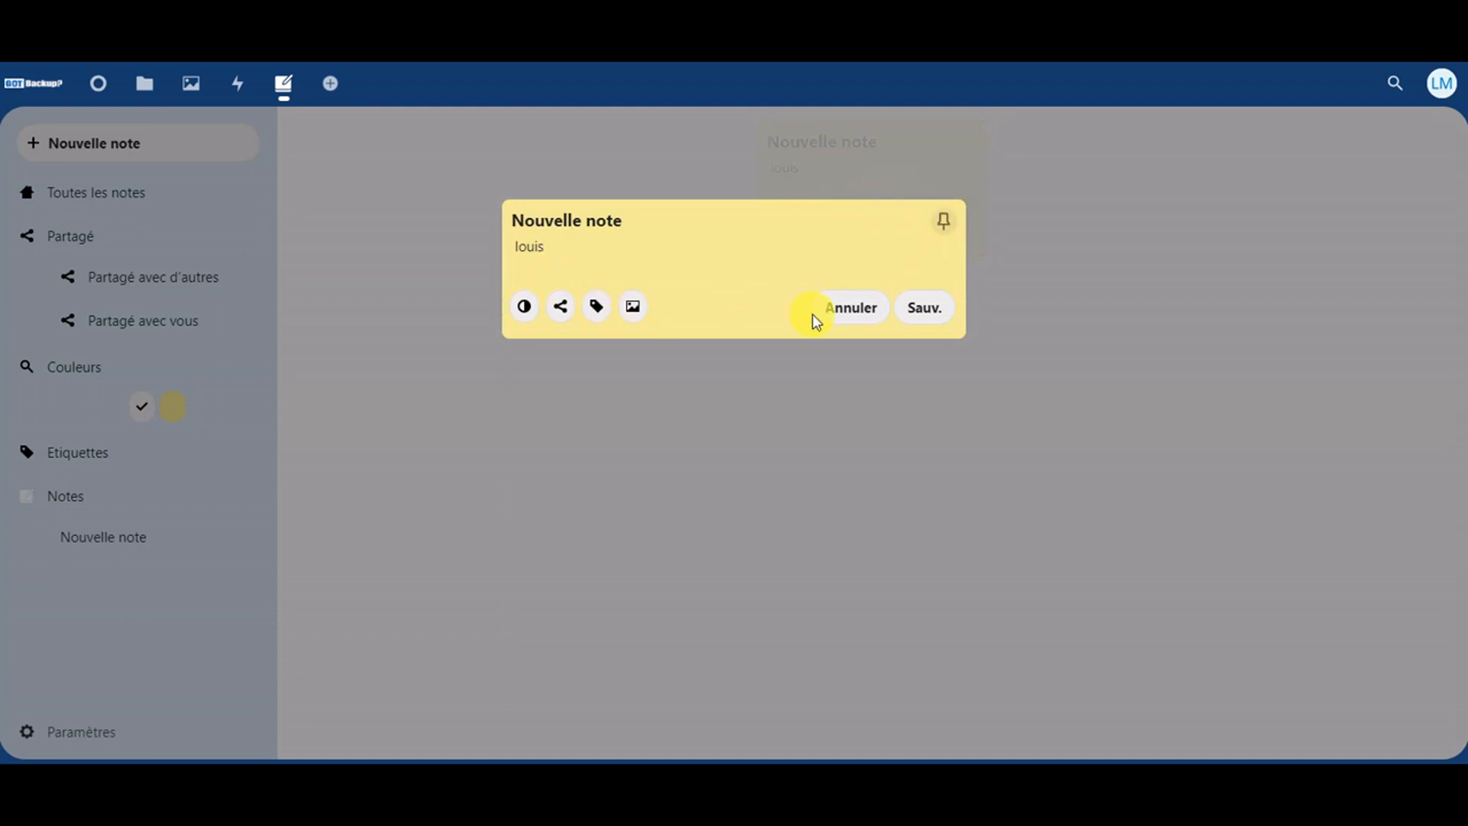
pyautogui.click(839, 308)
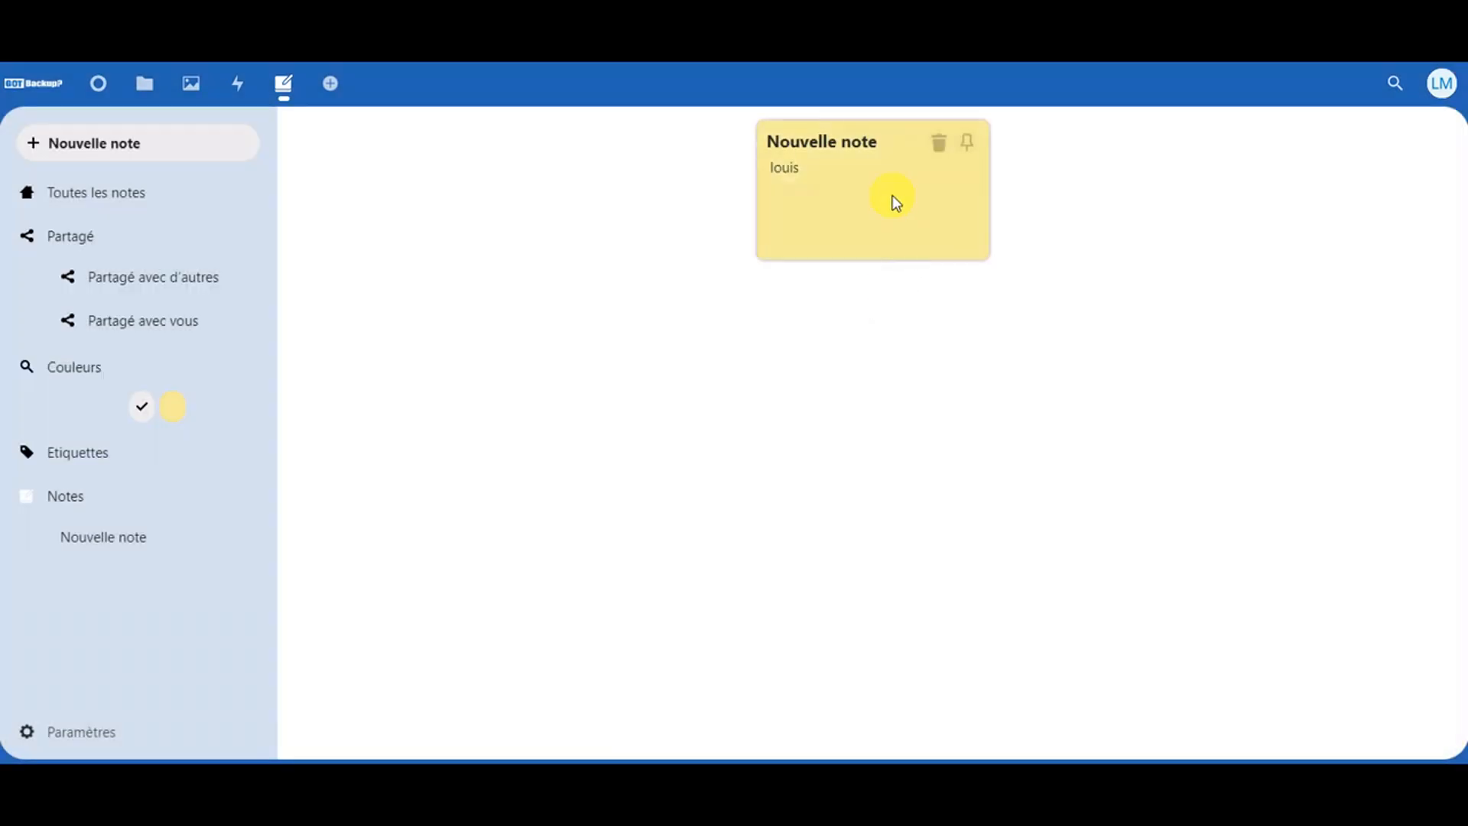
pyautogui.click(939, 144)
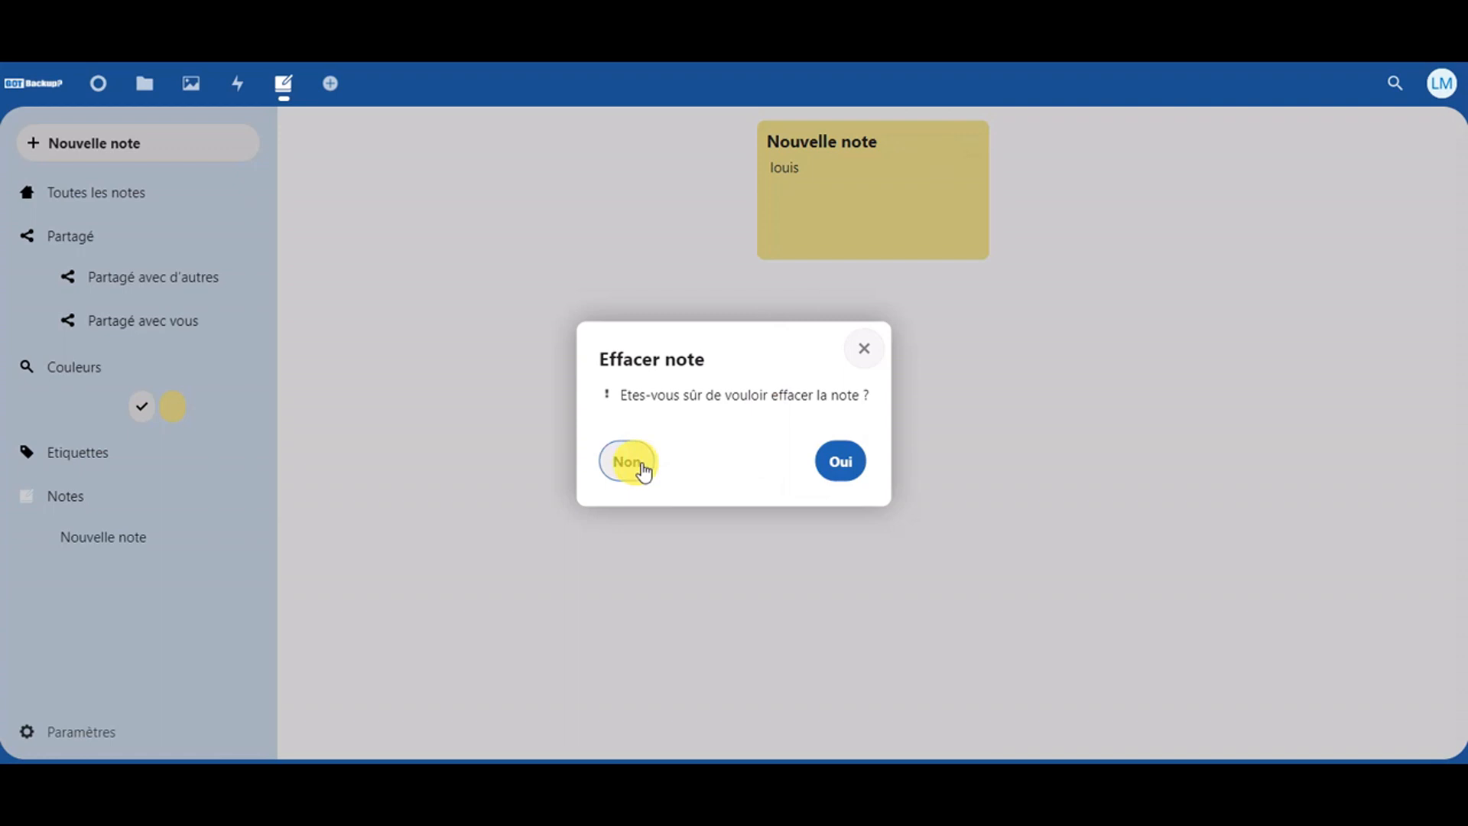
pyautogui.click(841, 462)
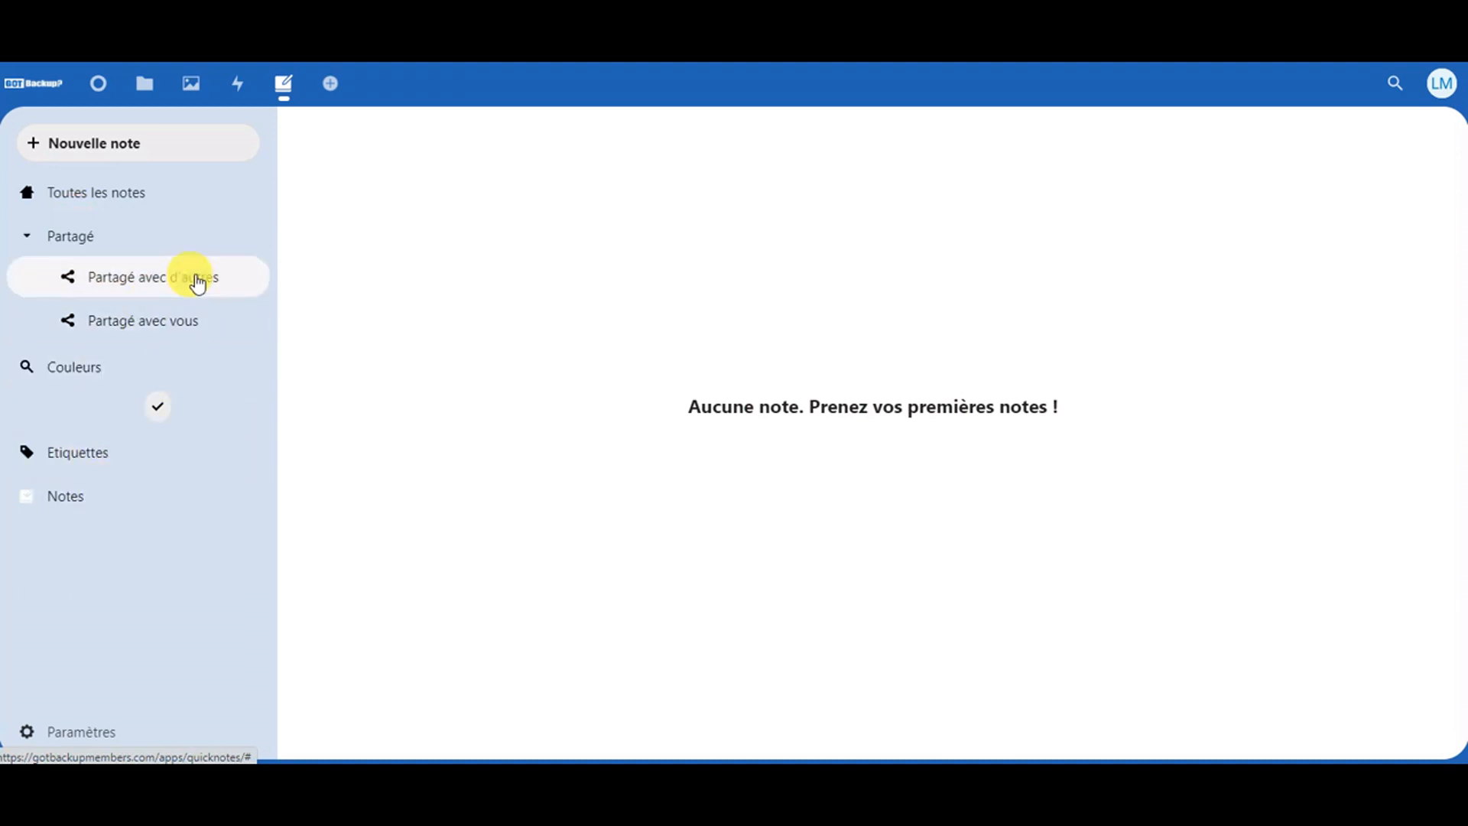
# Return to the dashboard and turn off its Fichiers recommandés and Météo widgets
pyautogui.click(98, 76)
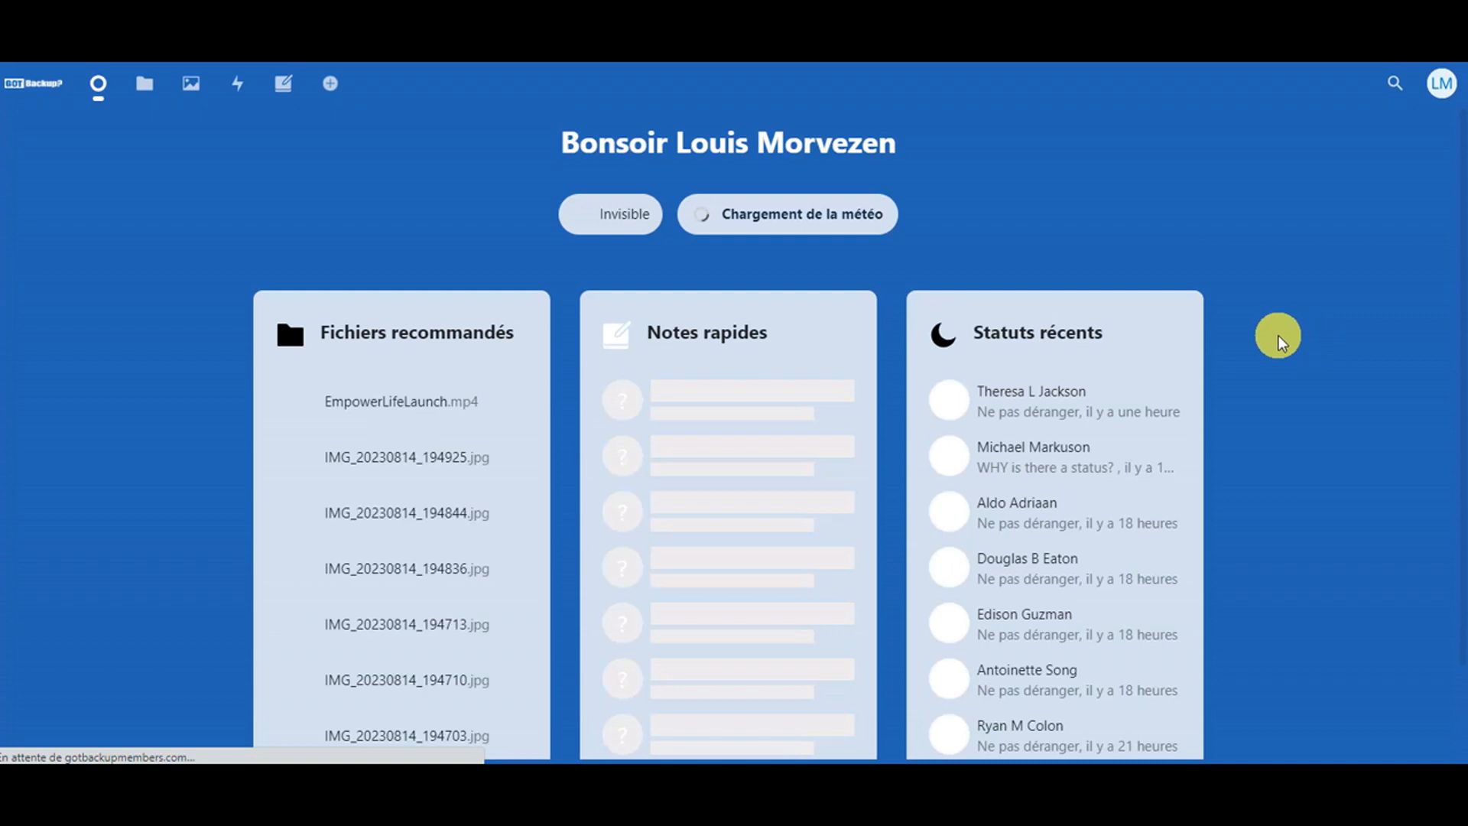
pyautogui.scroll(-2, 1215, 345)
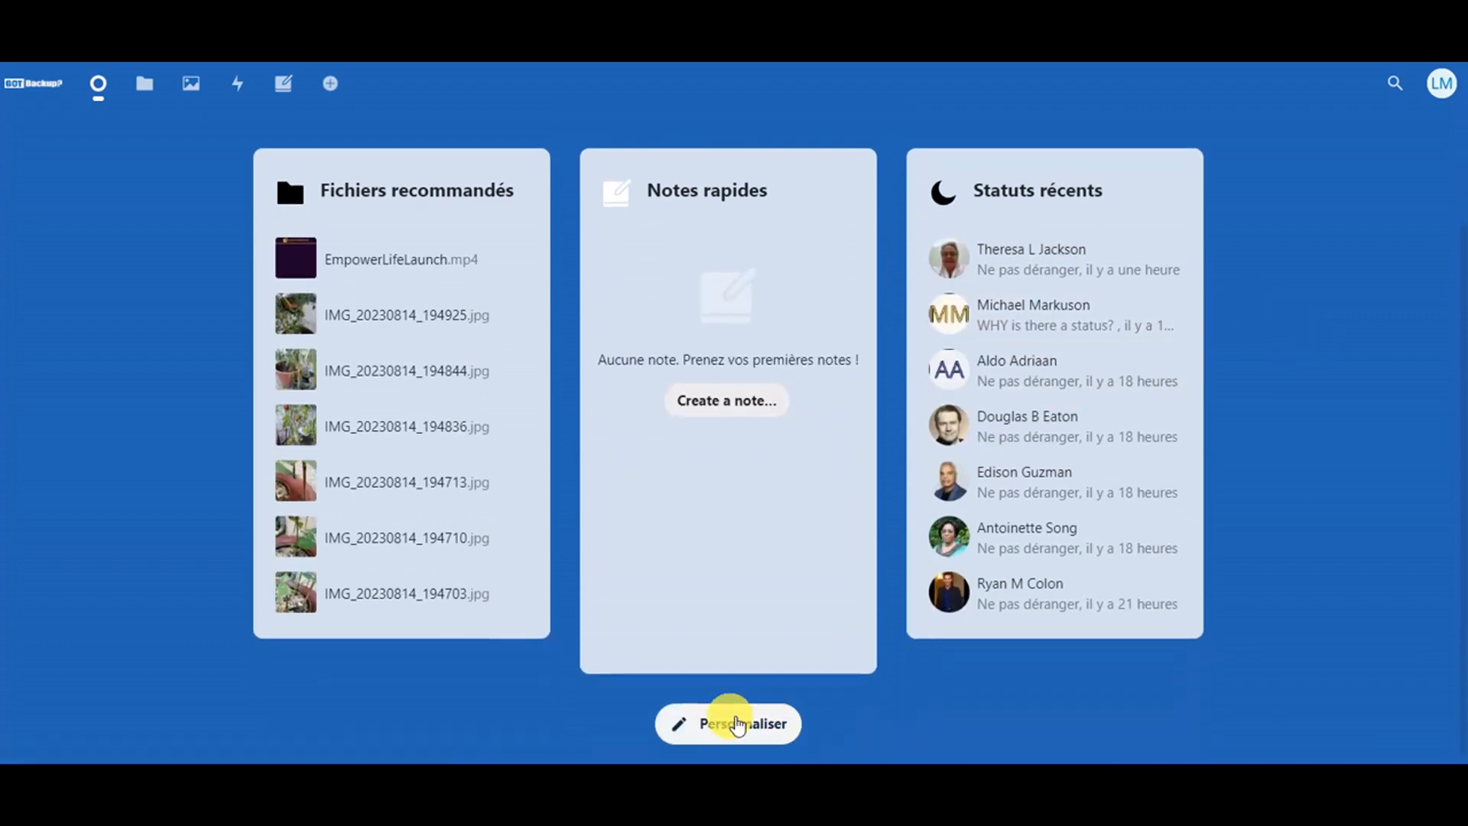
pyautogui.click(736, 725)
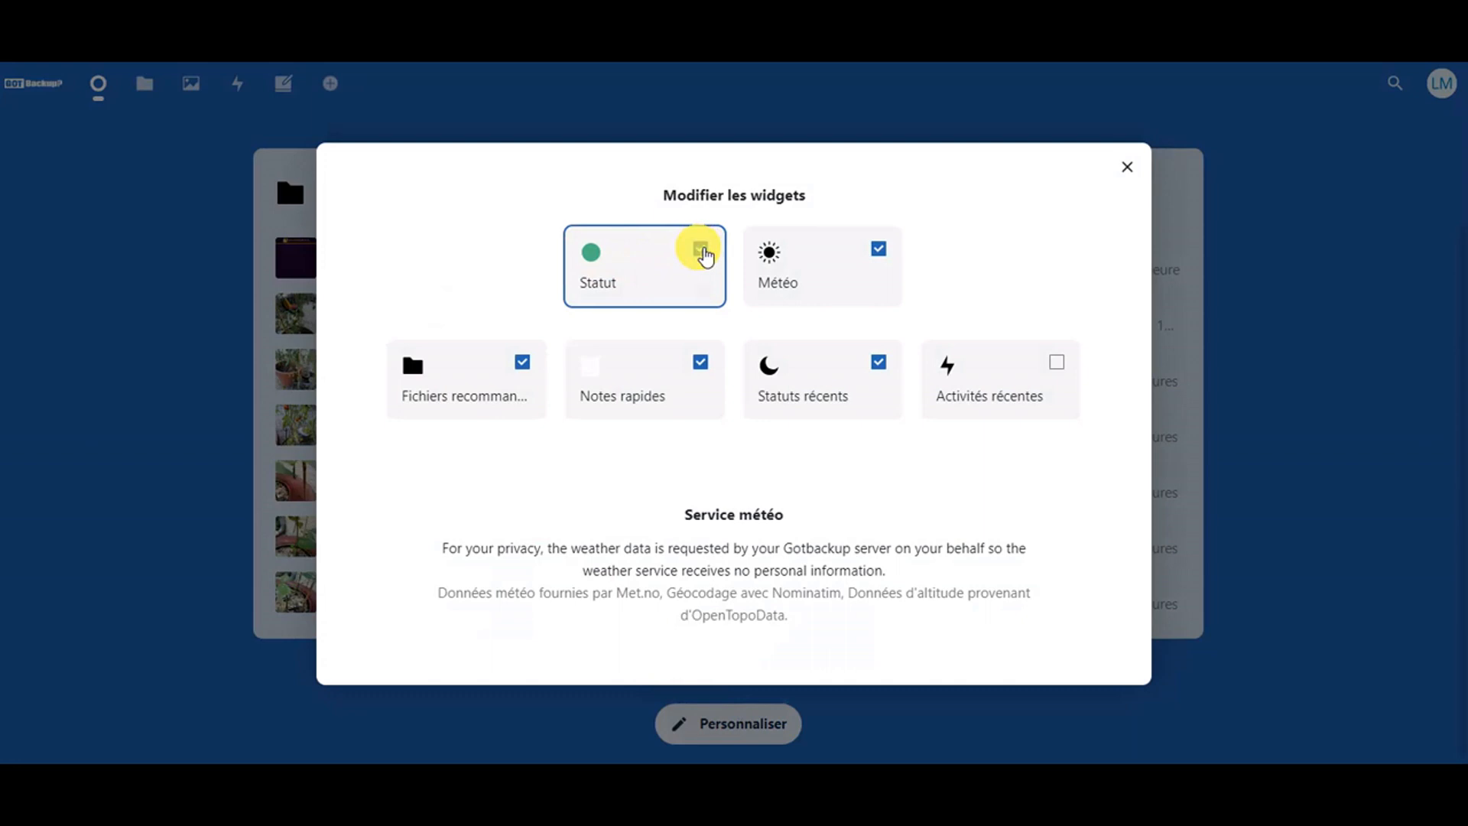
pyautogui.click(522, 365)
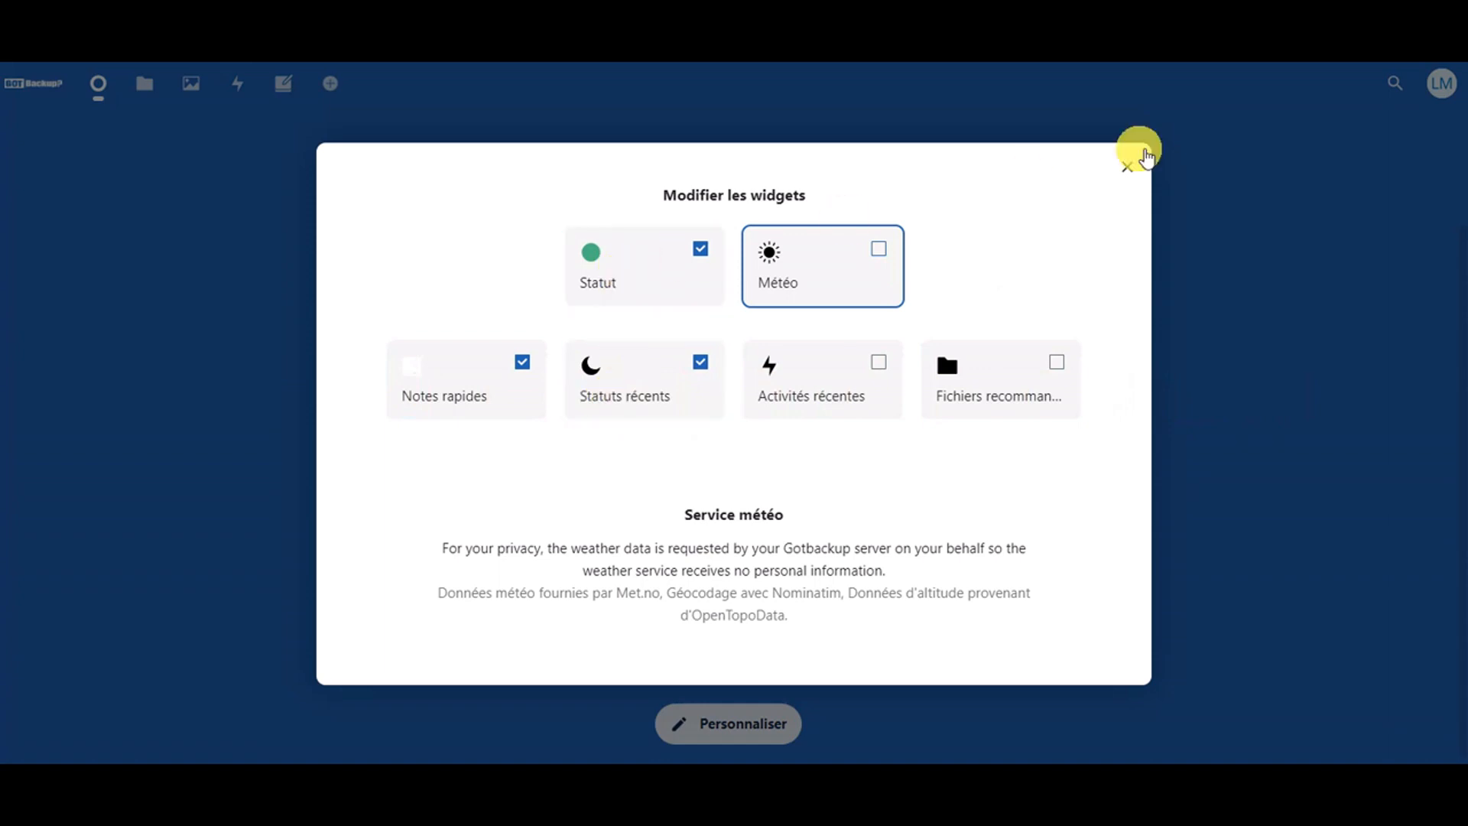
pyautogui.click(1128, 164)
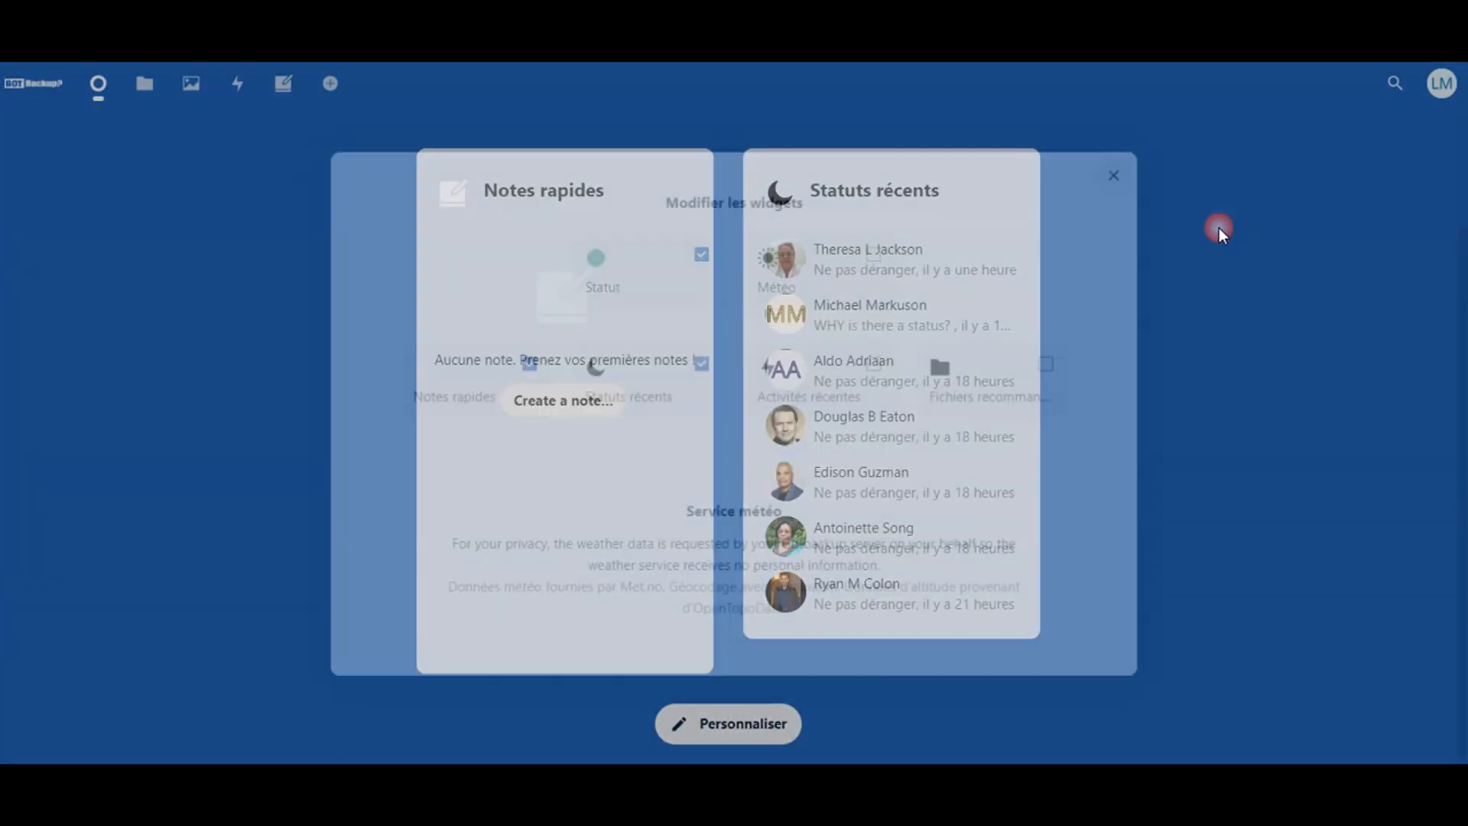
pyautogui.scroll(2, 1156, 388)
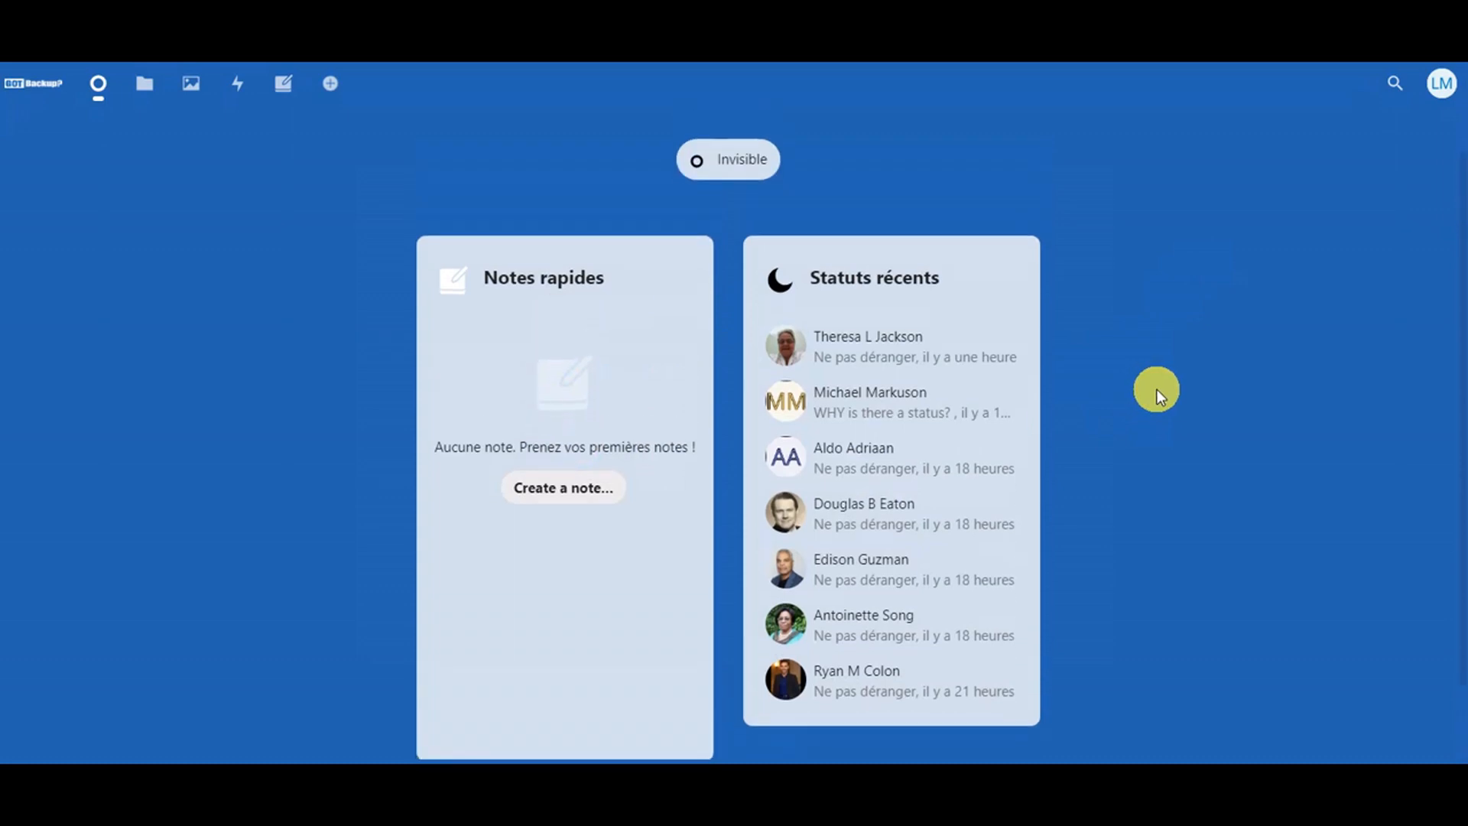
pyautogui.scroll(-1, 763, 158)
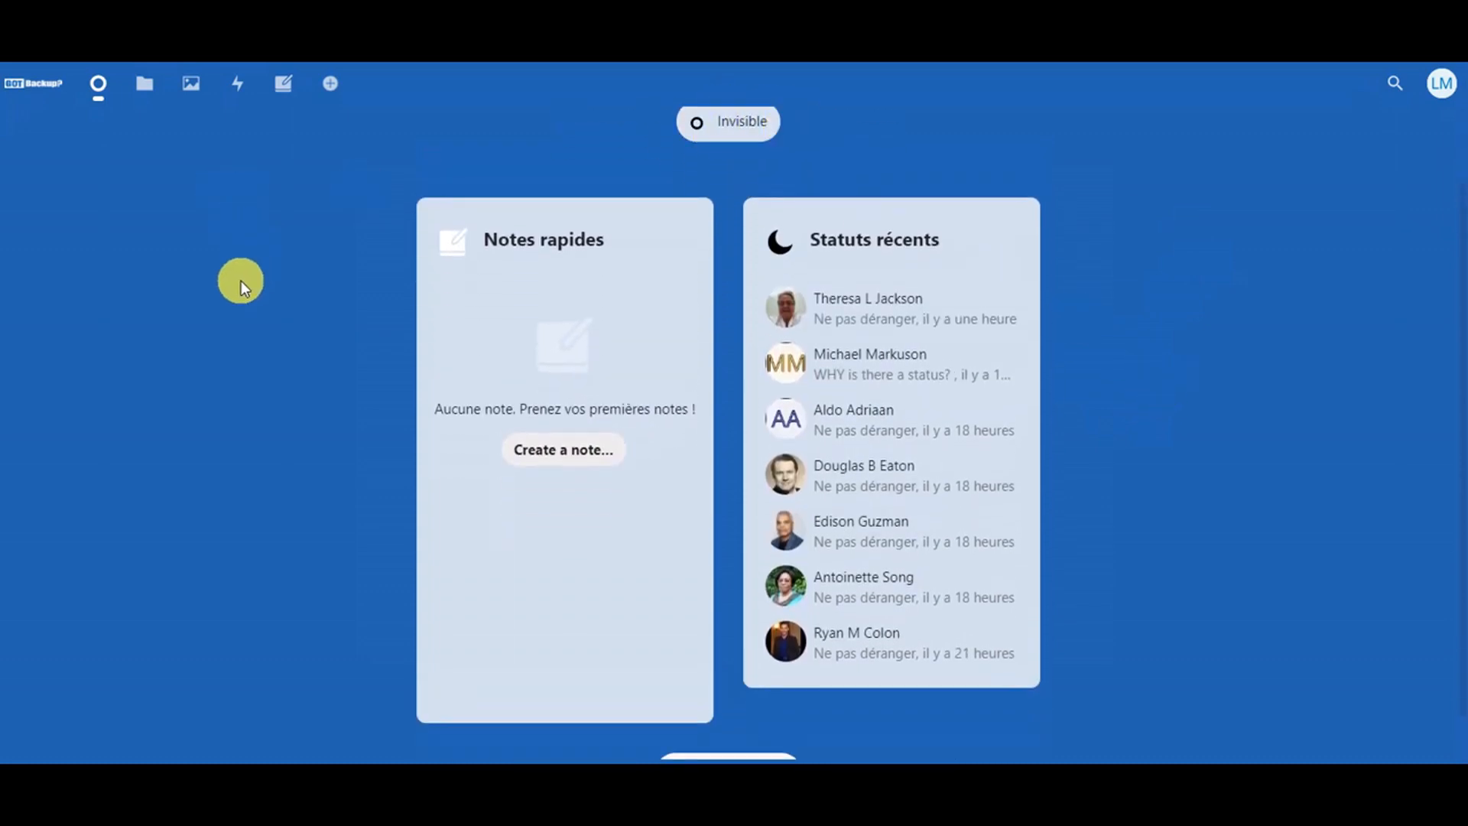
pyautogui.scroll(-1, 241, 282)
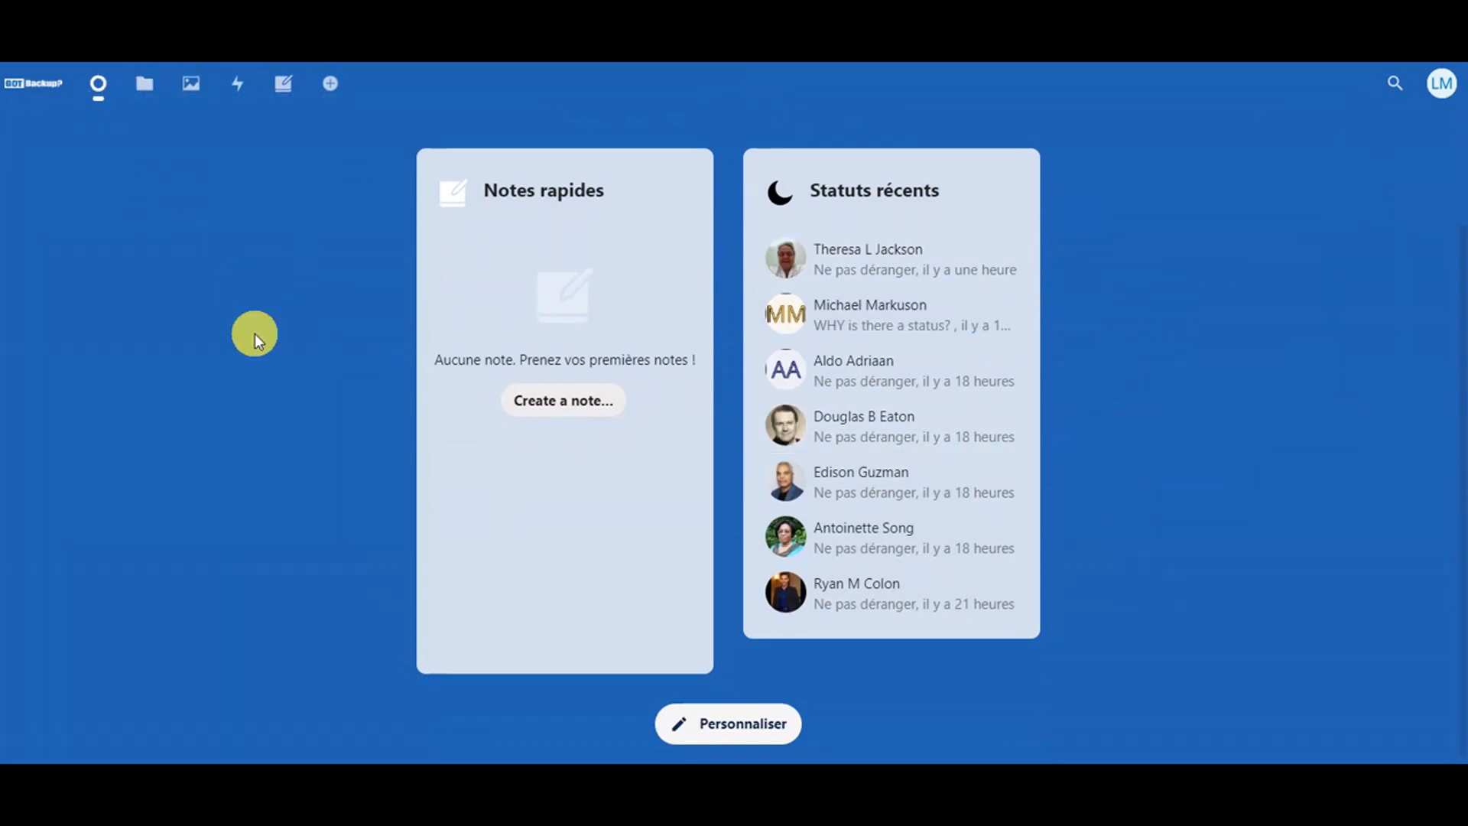
# Open the files section and look through the folders and images under Tous les fichiers
pyautogui.click(152, 84)
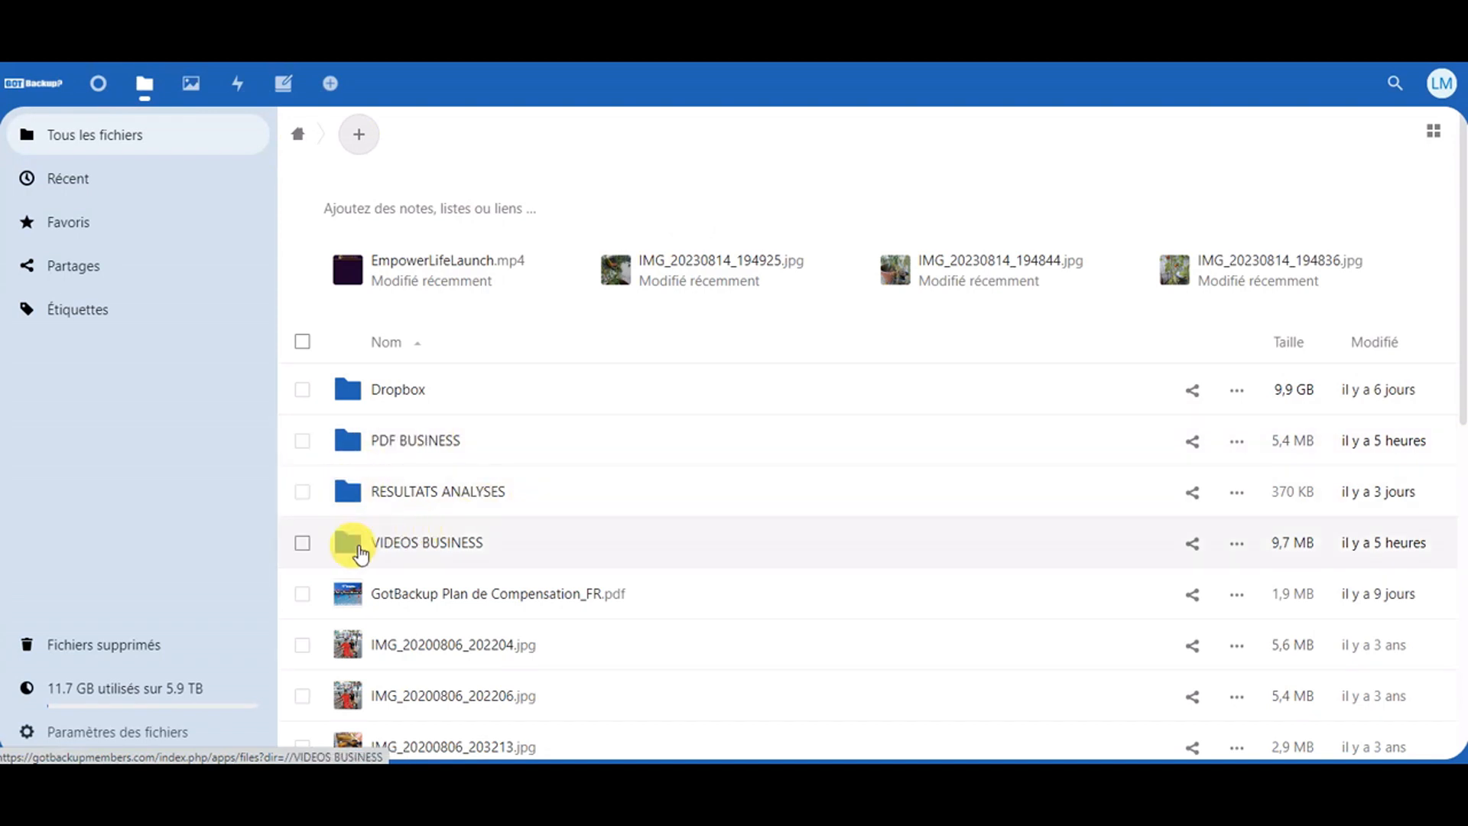
pyautogui.scroll(-1, 810, 452)
pyautogui.scroll(-2, 821, 453)
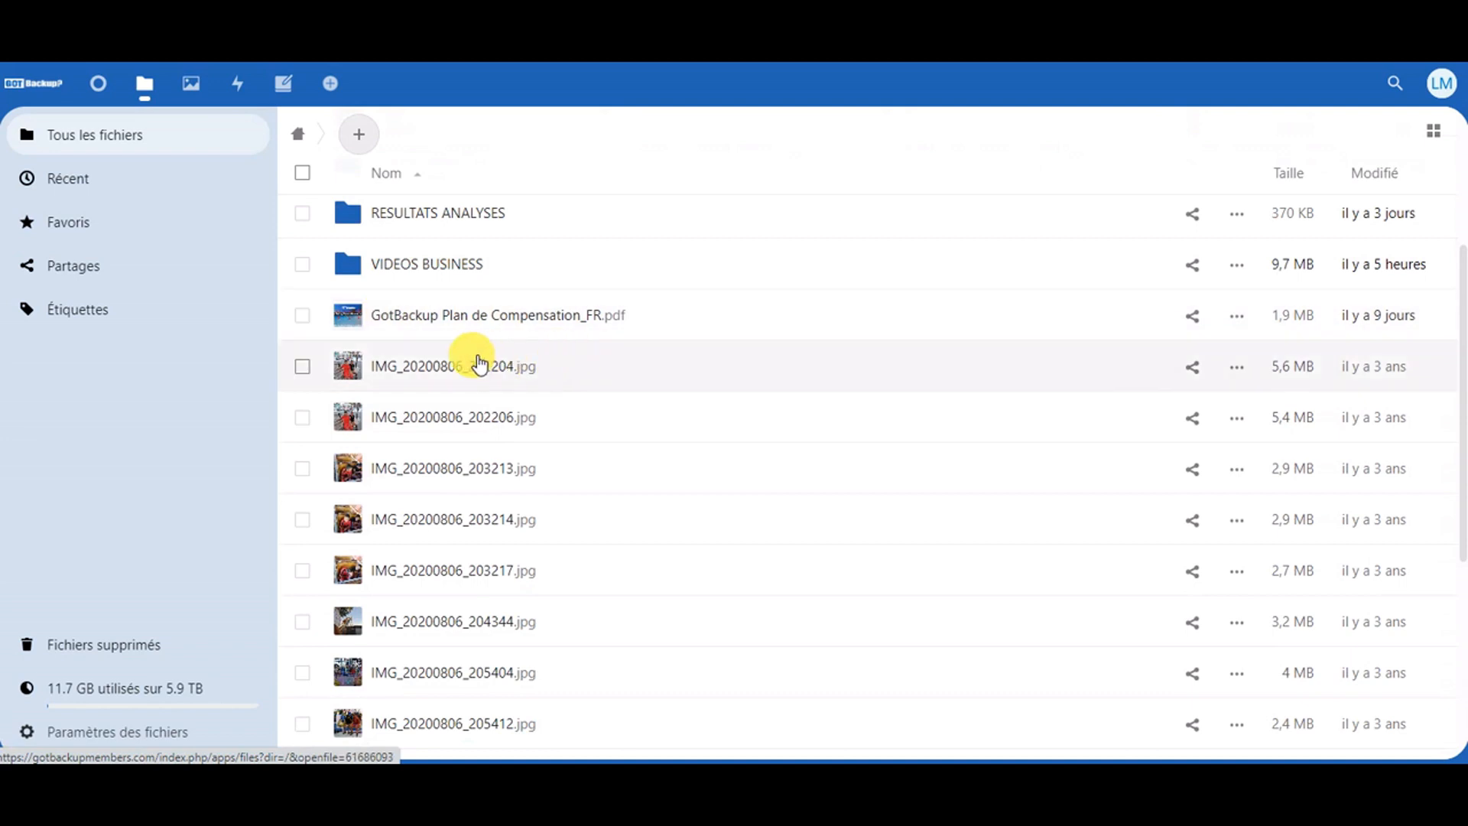
pyautogui.scroll(-4, 475, 379)
pyautogui.scroll(-4, 633, 411)
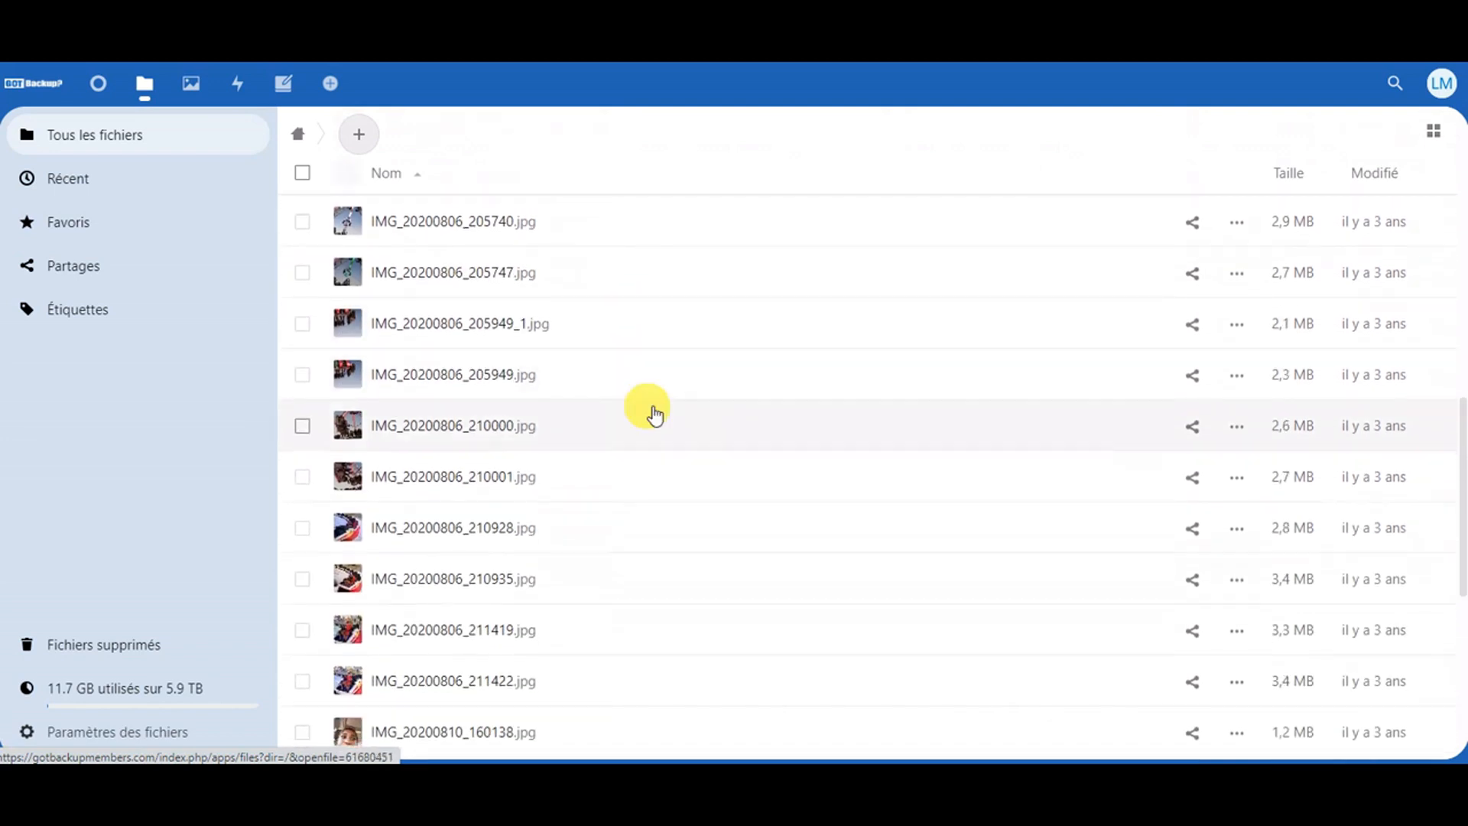
pyautogui.scroll(10, 689, 403)
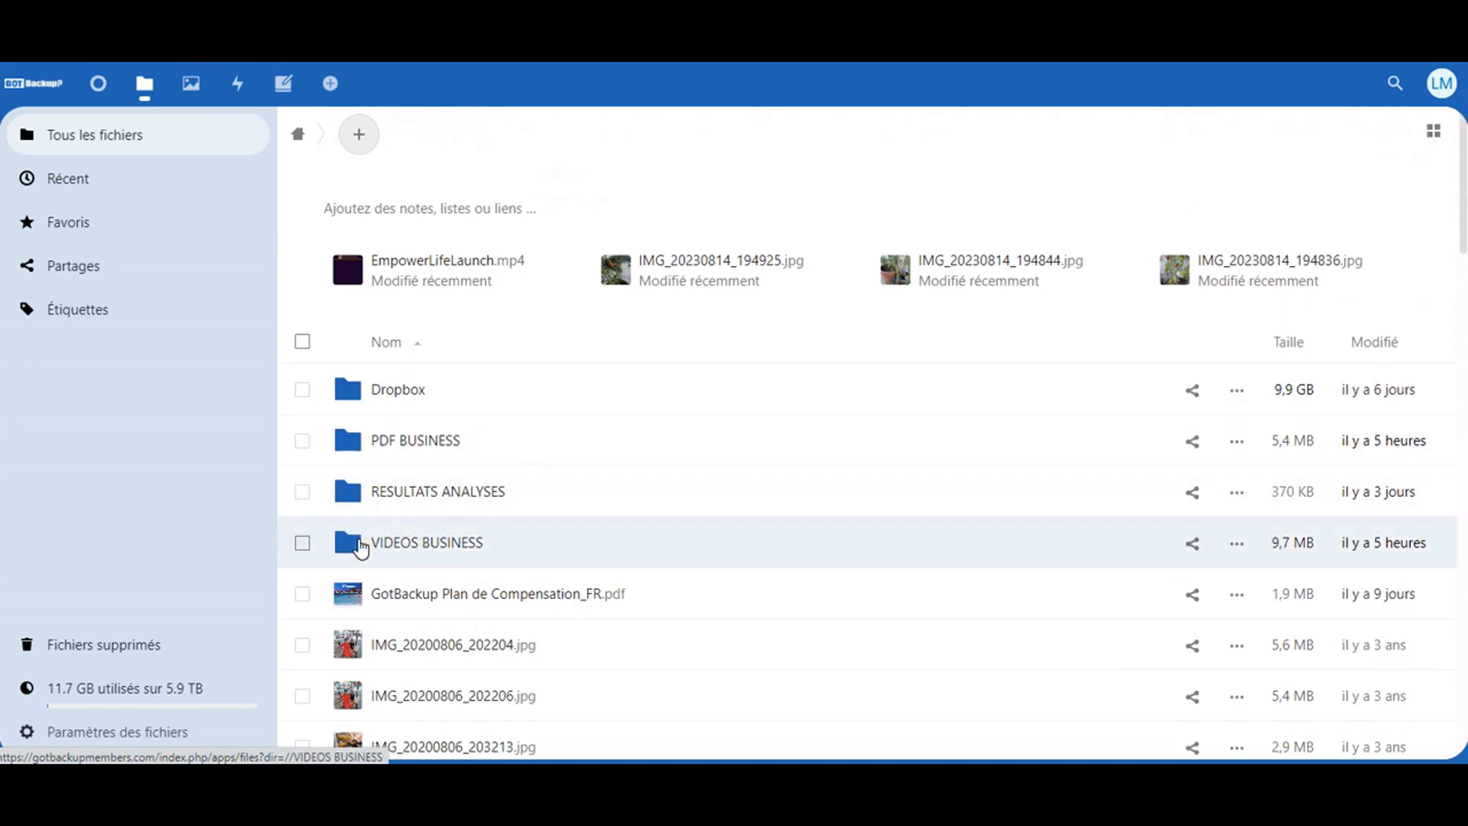
# Copy the share link of EmpowerLifeLaunch.mp4 in the VIDEOS BUSINESS folder
pyautogui.click(361, 545)
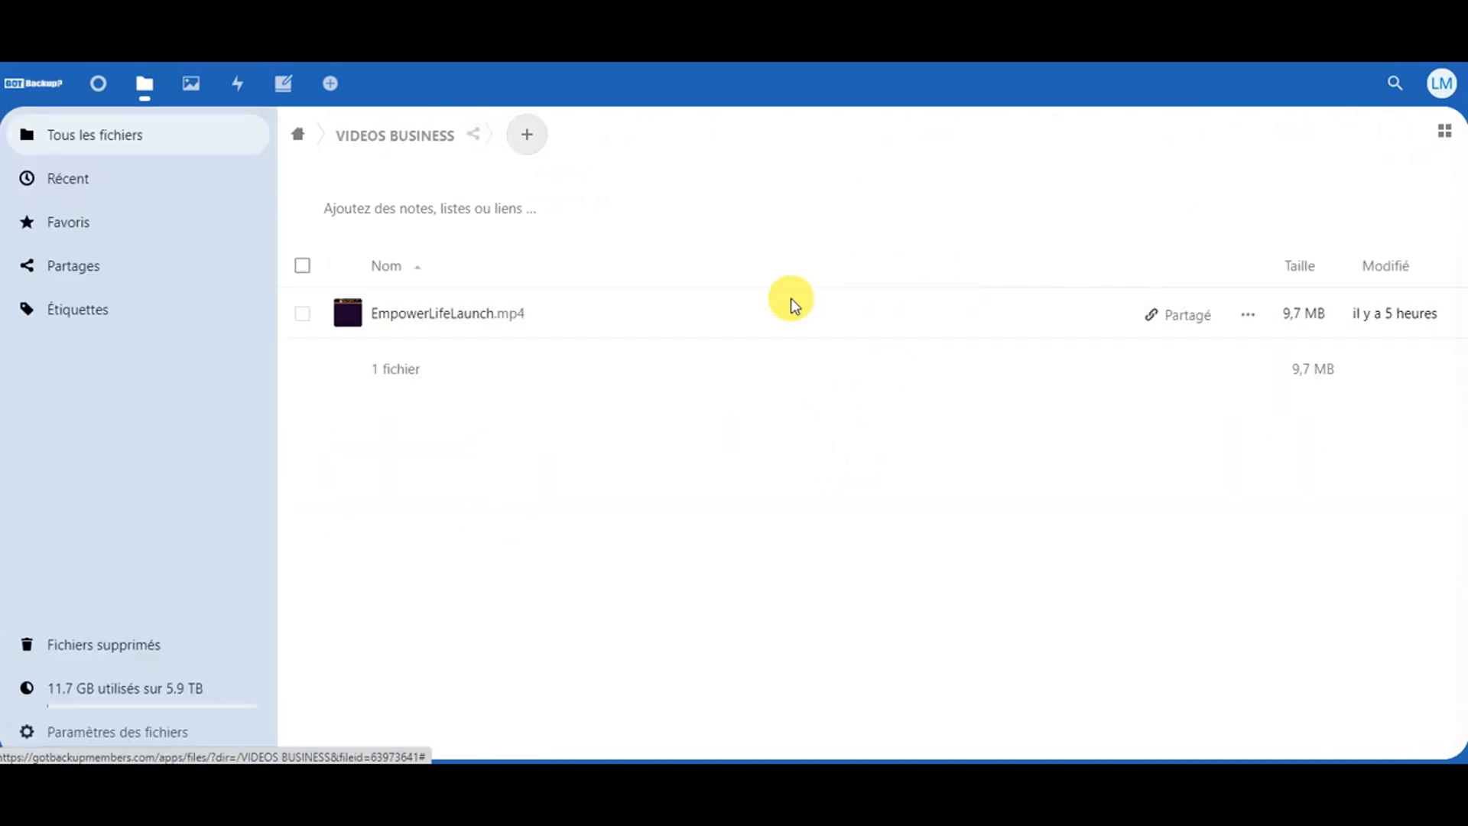
pyautogui.rightClick(1123, 335)
pyautogui.click(1161, 316)
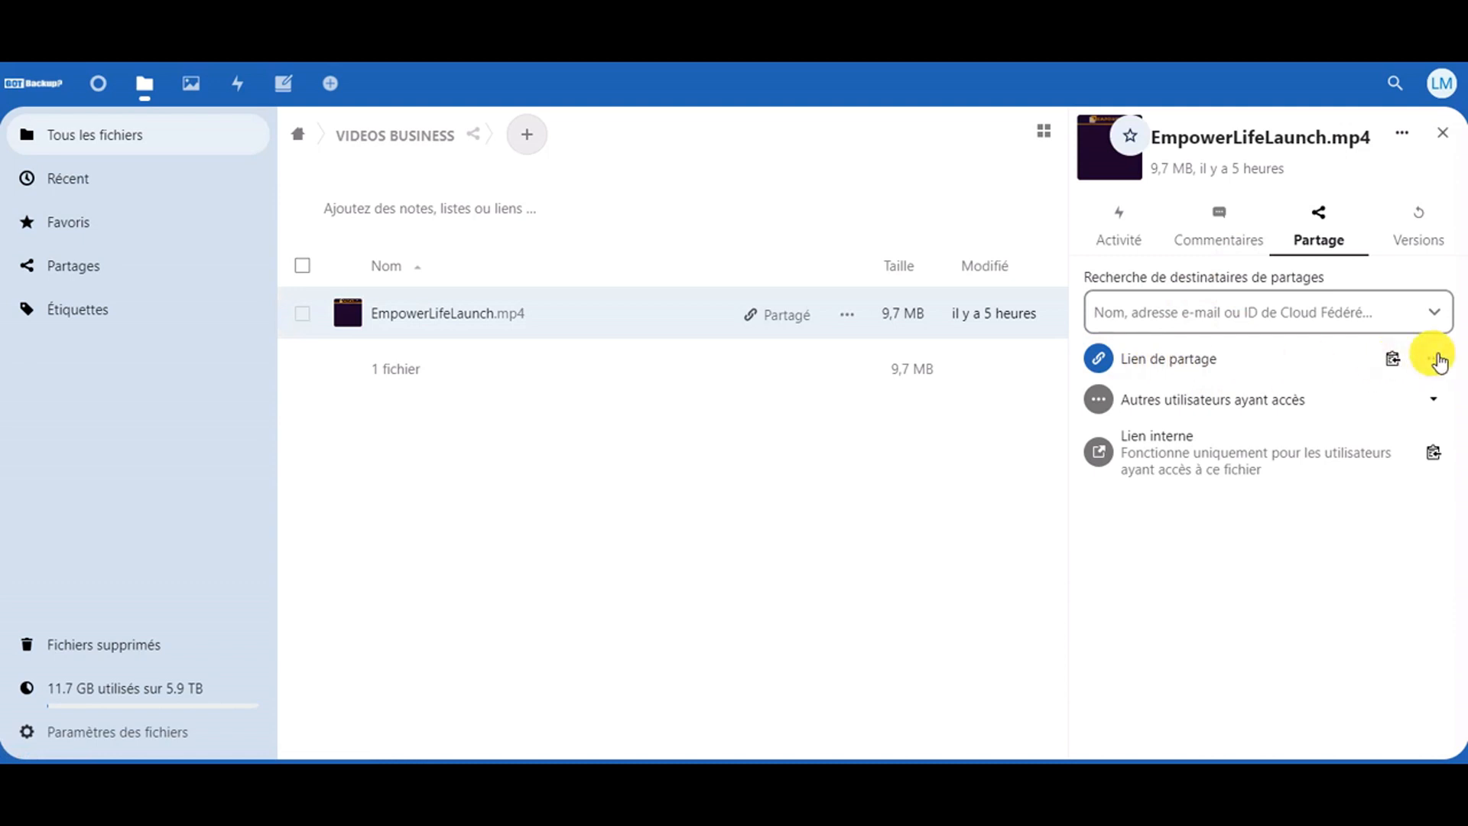
pyautogui.click(1402, 360)
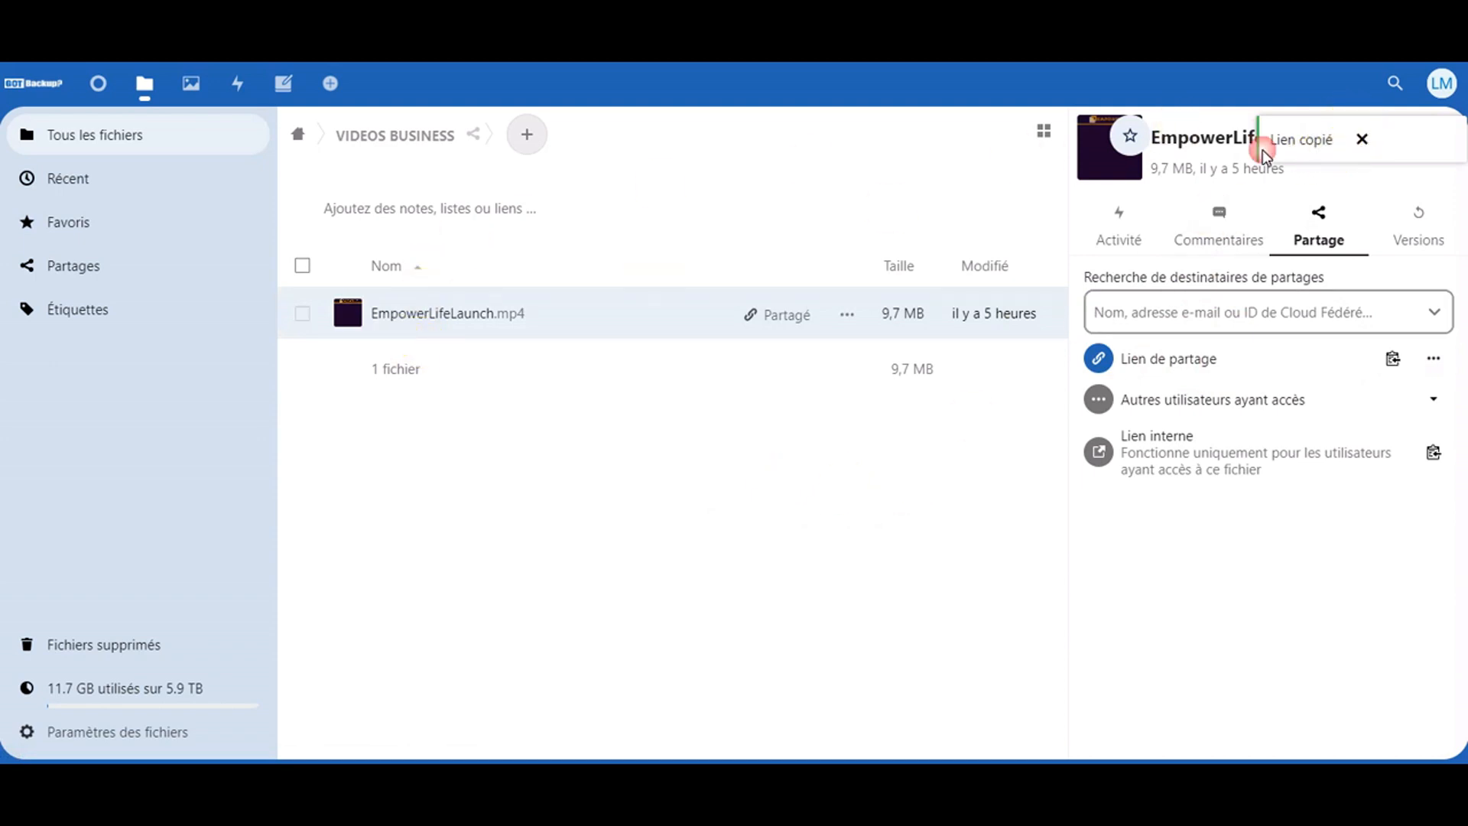
# Return to Tous les fichiers and log out of the member account
pyautogui.click(109, 138)
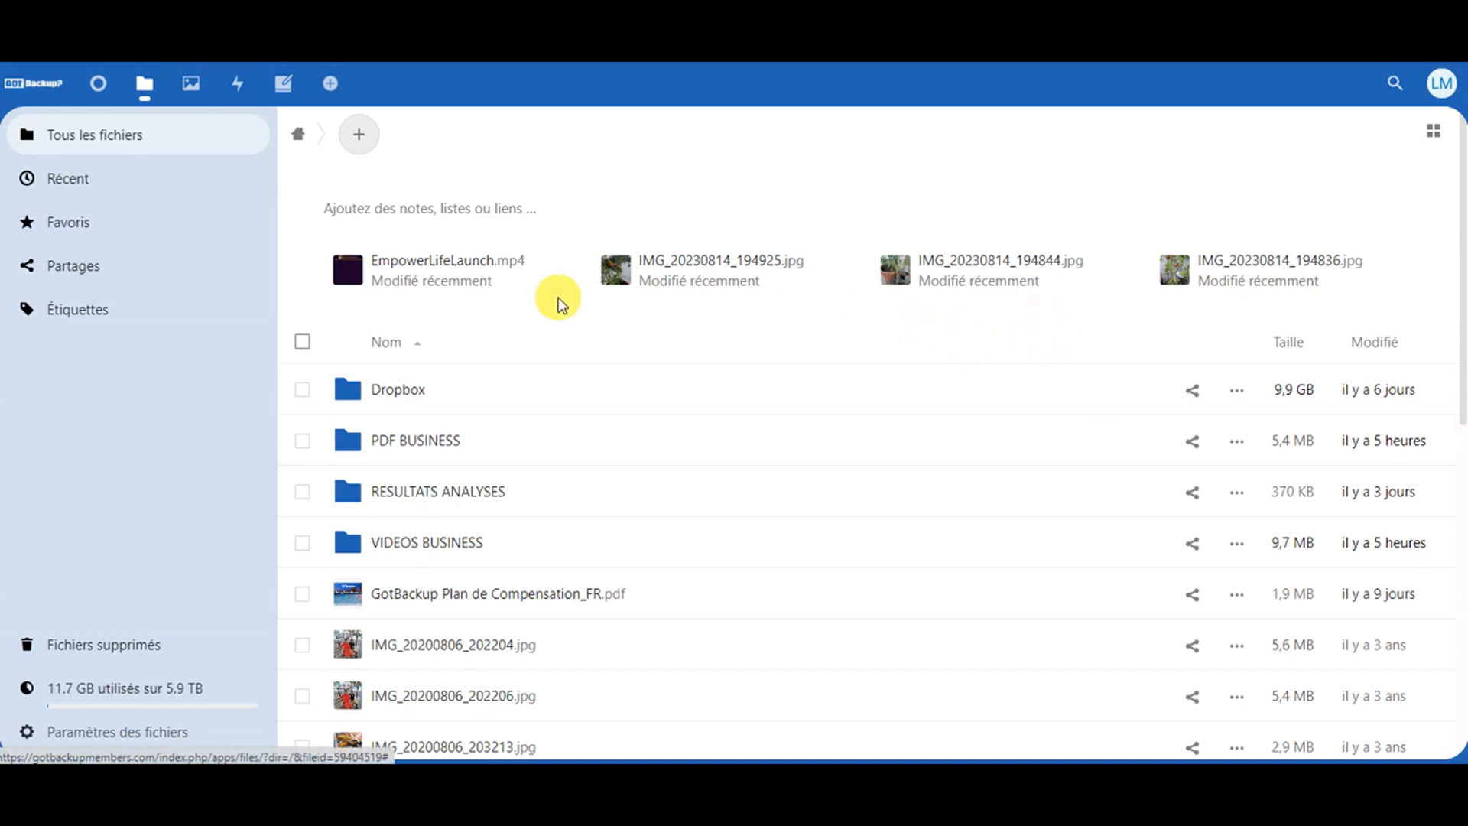
pyautogui.click(1443, 83)
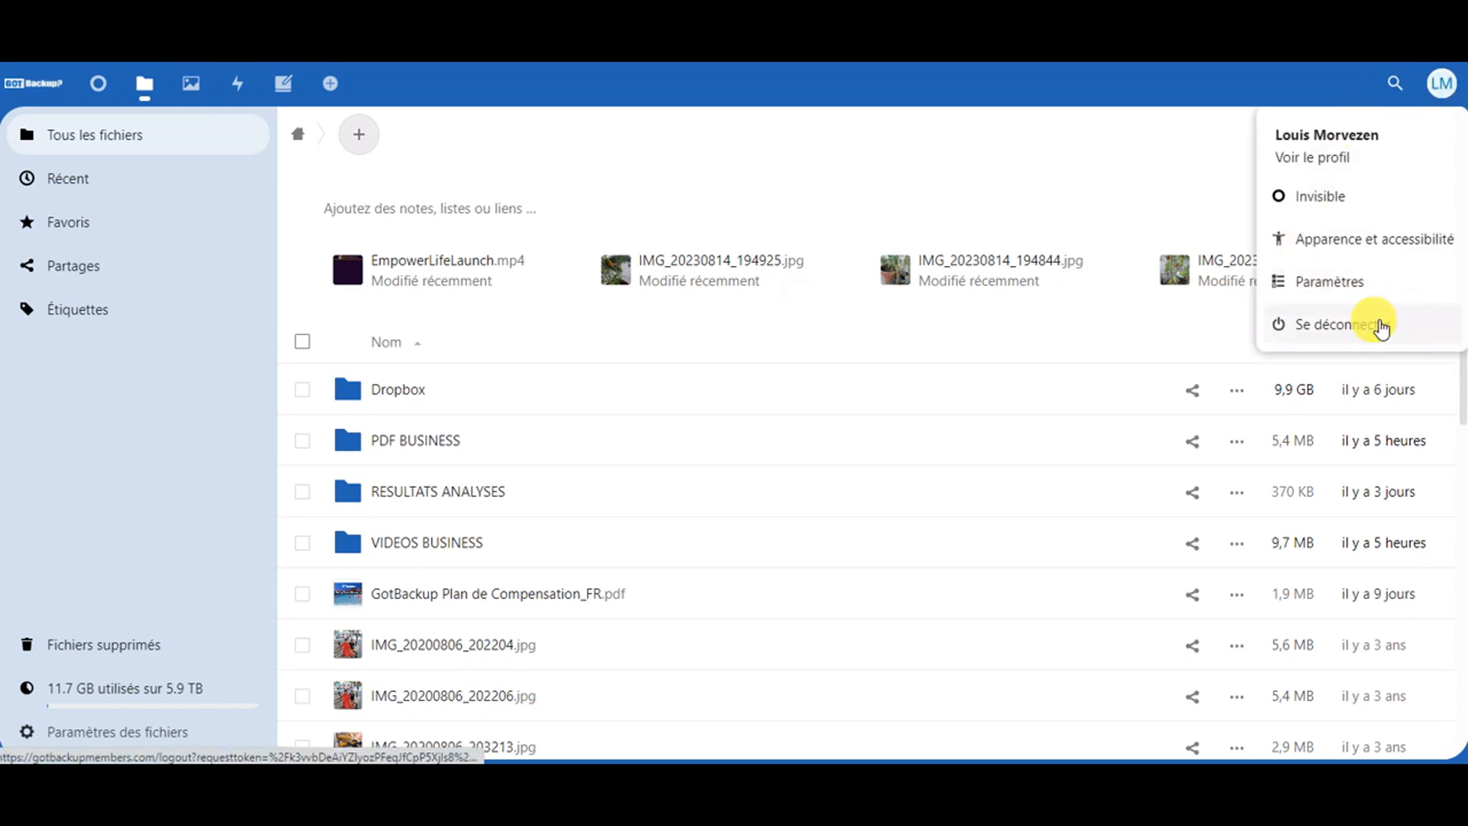
pyautogui.click(1339, 328)
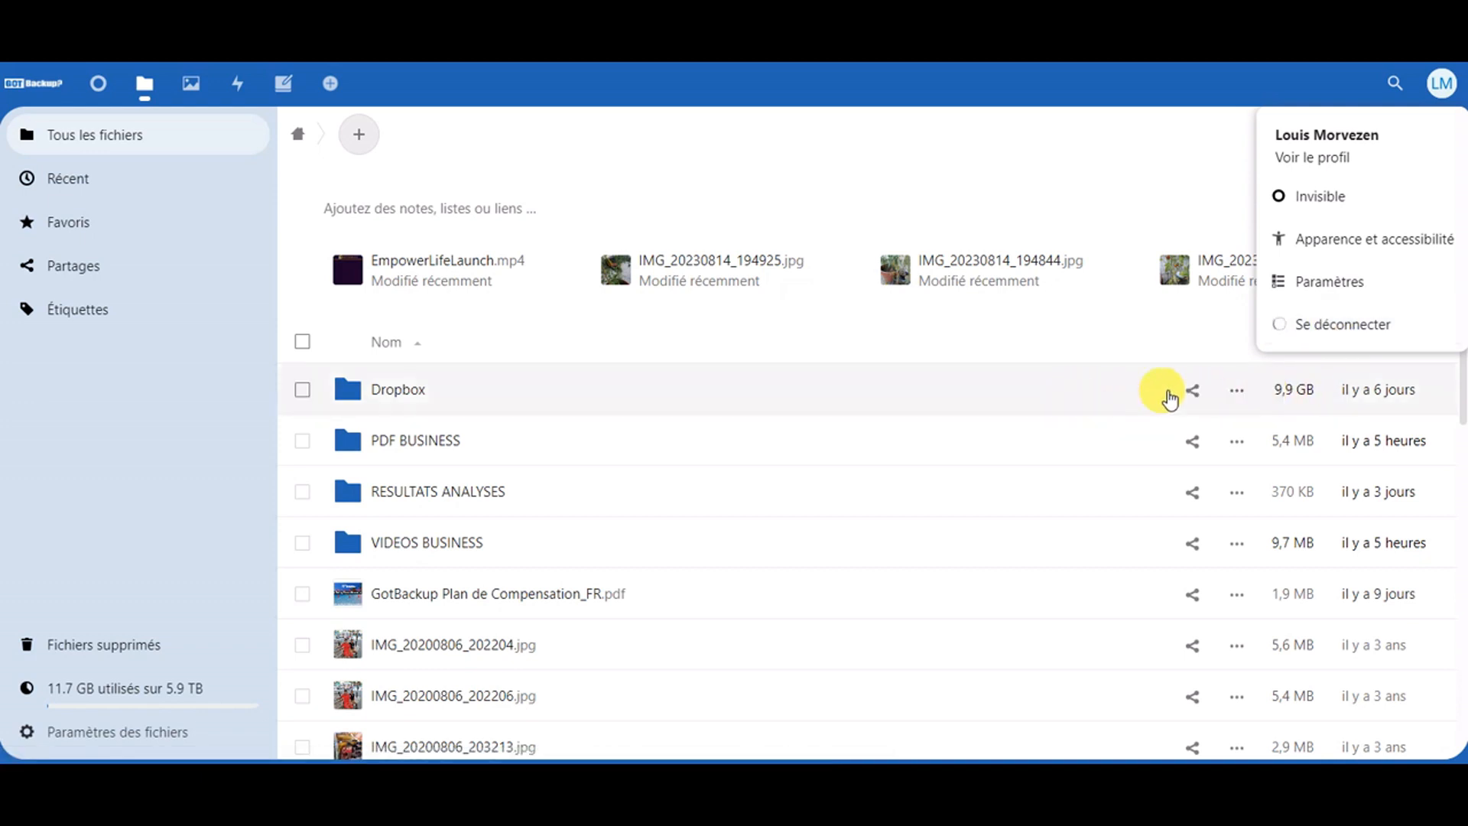